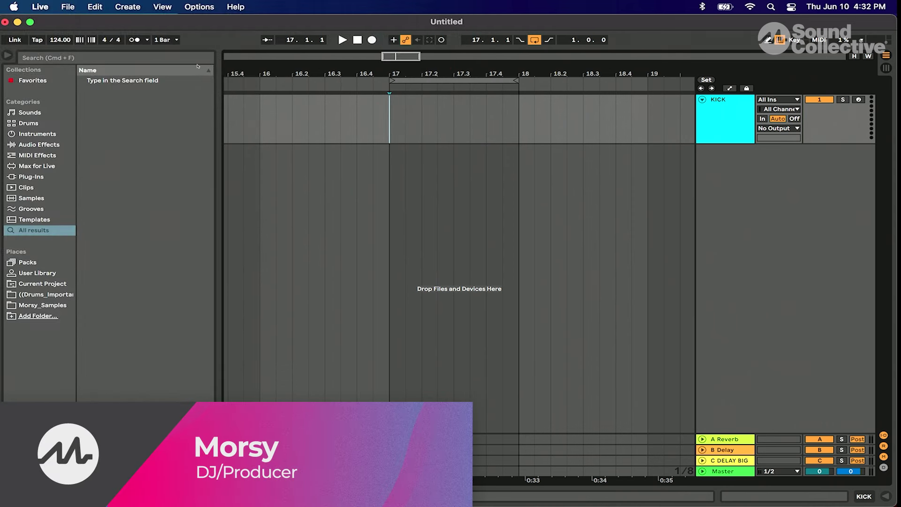
Step: Create an empty two-beat MIDI clip on the KICK track from 17.1.1 to 17.3.1
key("shift+Right")
key("shift+Right")
key("shift+Right")
key("shift+Right")
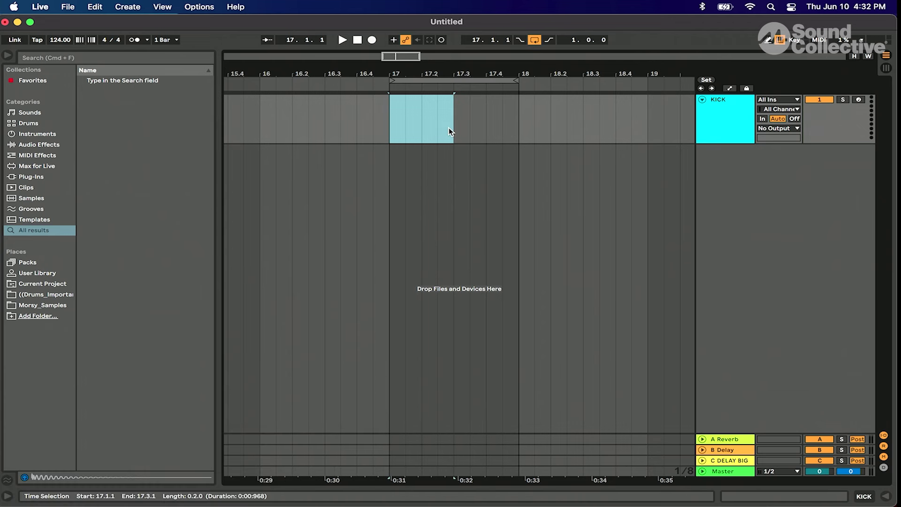
key("super+shift+m")
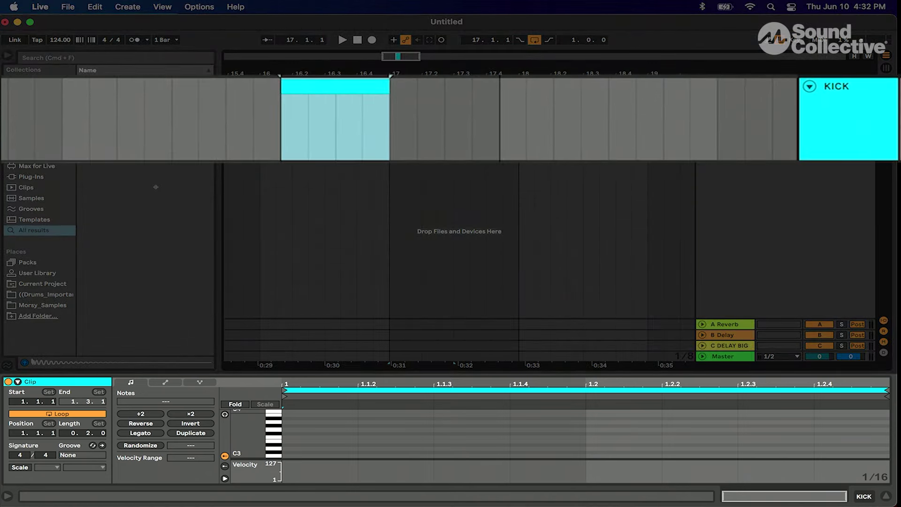
Step: Add a sixteenth-long C3 note at the clip's start and duplicate it three times to fill the first beat
left_click_drag(312, 374, 312, 278)
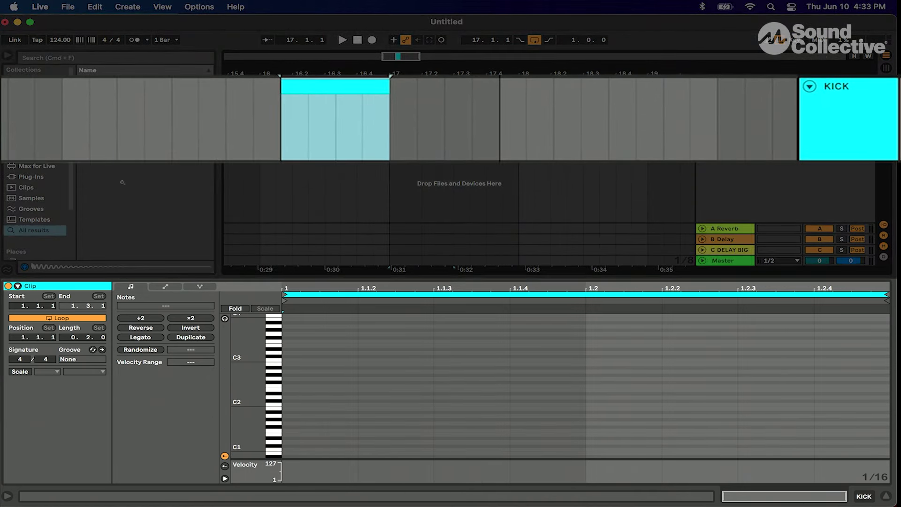
left_click_drag(244, 374, 286, 375)
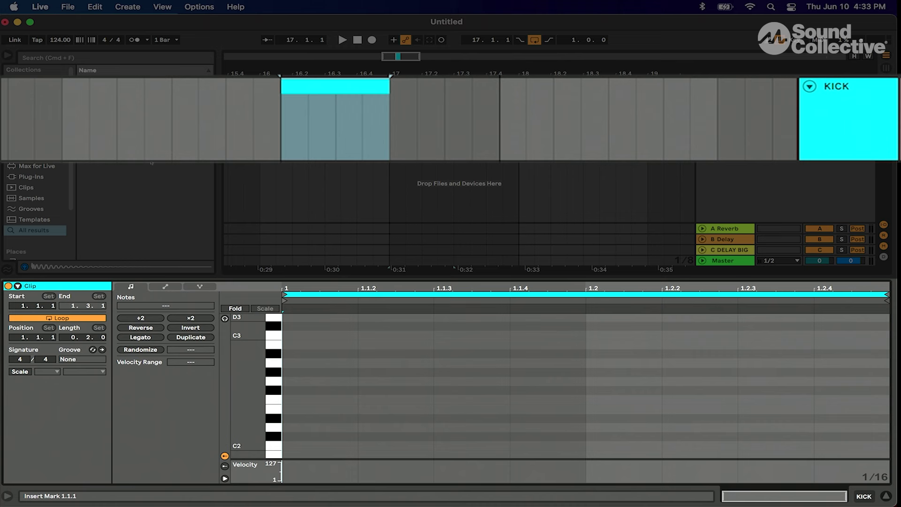
double_click(296, 336)
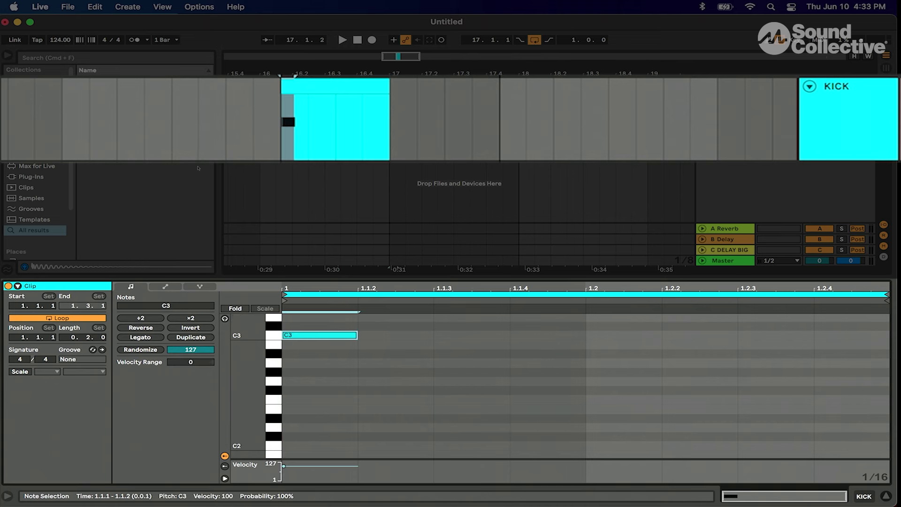
key("super+d")
key("super+d")
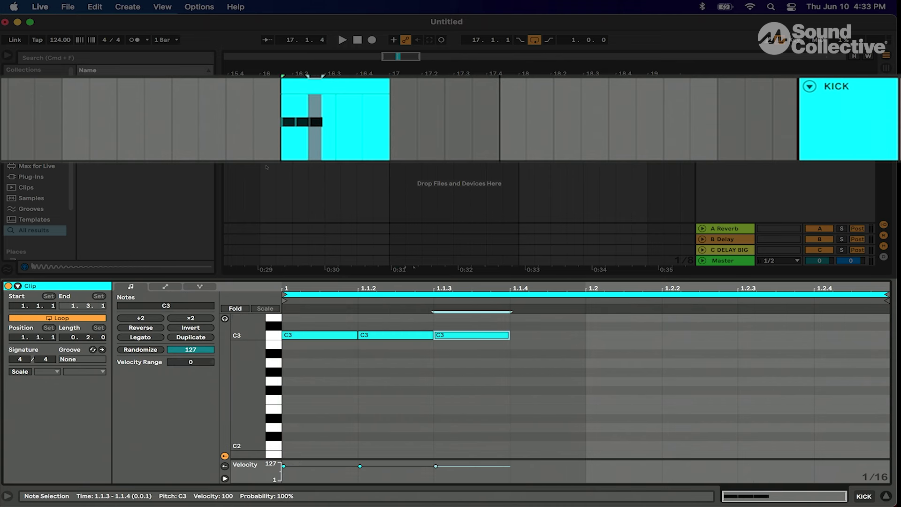
key("super+d")
Step: Shorten all four C3 notes equally to a little over half a sixteenth, leaving gaps between them, and play the pattern
left_click_drag(515, 356, 337, 337)
left_click_drag(581, 336, 555, 337)
key("space")
key("space")
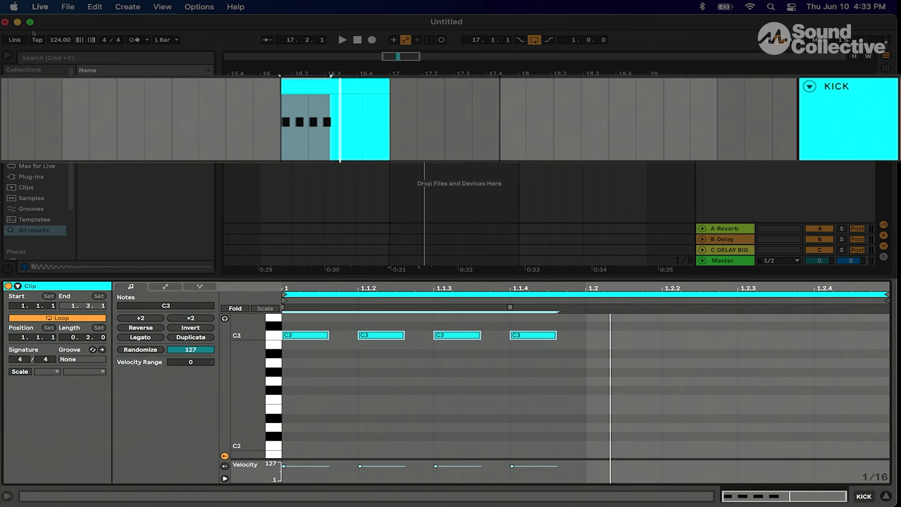
Step: Trim the clip to one beat, then repeat it across bar 17 as one consolidated clip
left_click_drag(389, 87, 336, 86)
key("super+d")
key("super+d")
key("super+d")
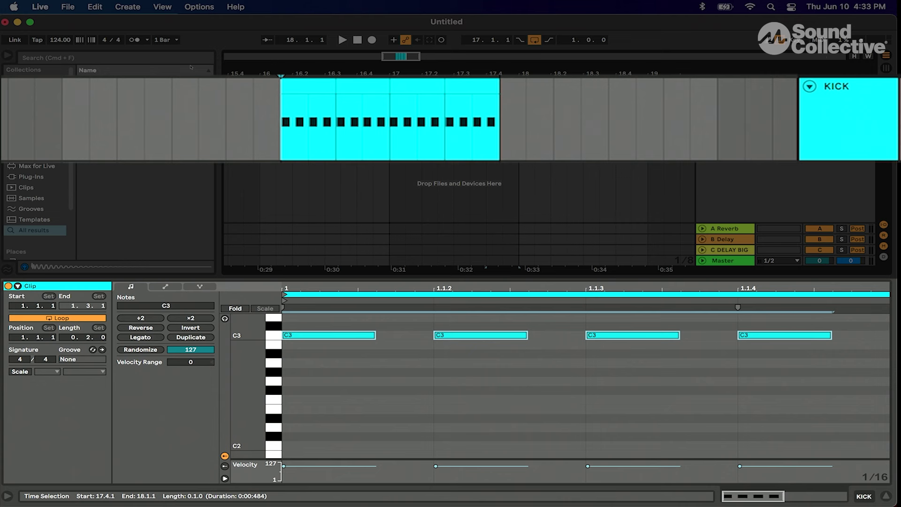
left_click_drag(281, 127, 390, 126)
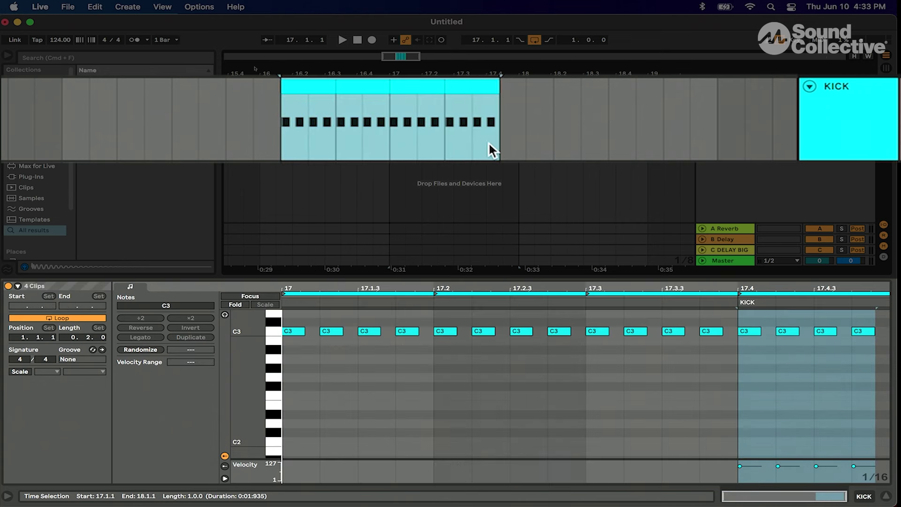
key("super+j")
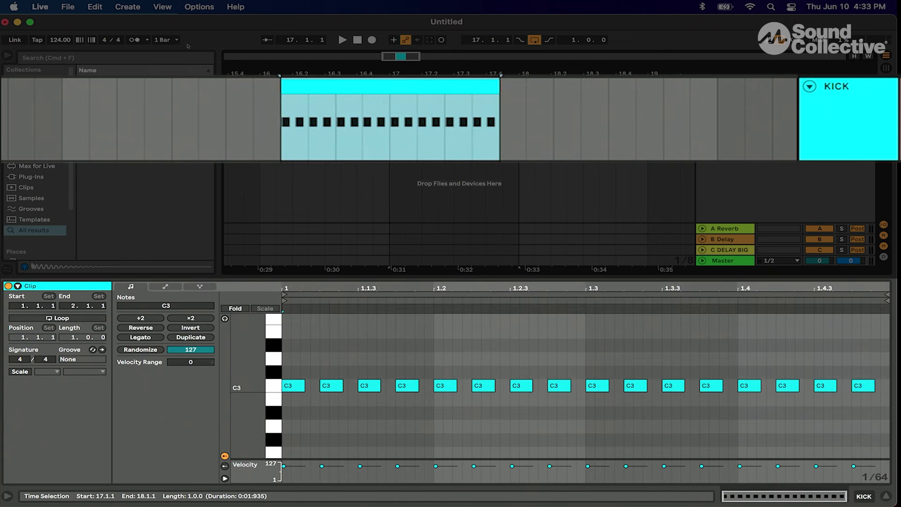
Step: Find Simpler in the browser and load it on the KICK track
left_click(839, 90)
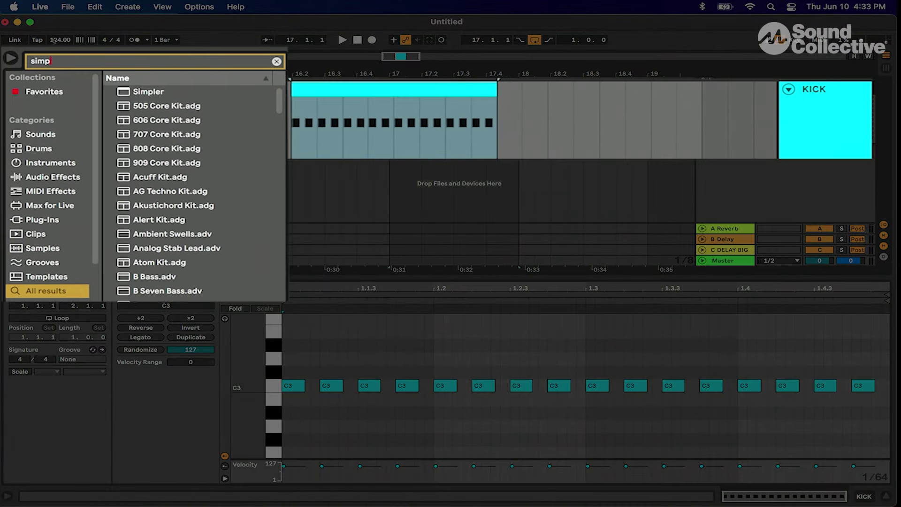
key("Down")
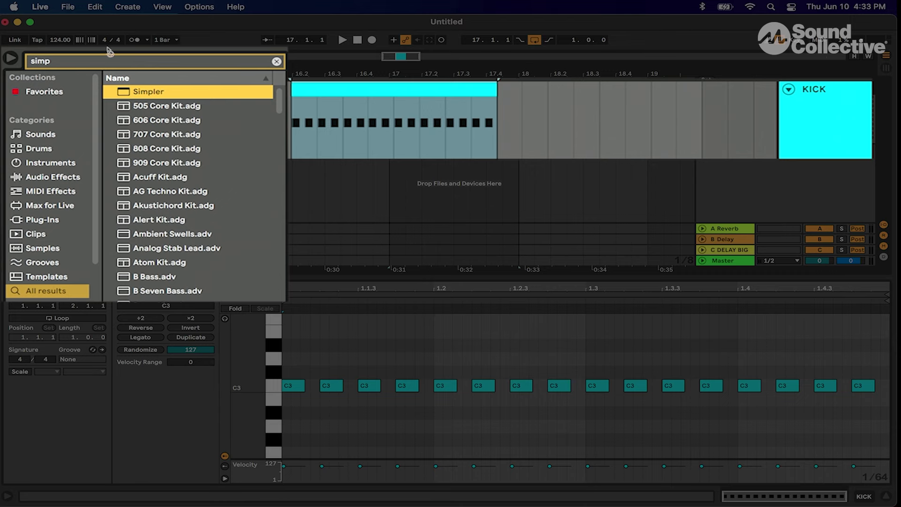
key("Return")
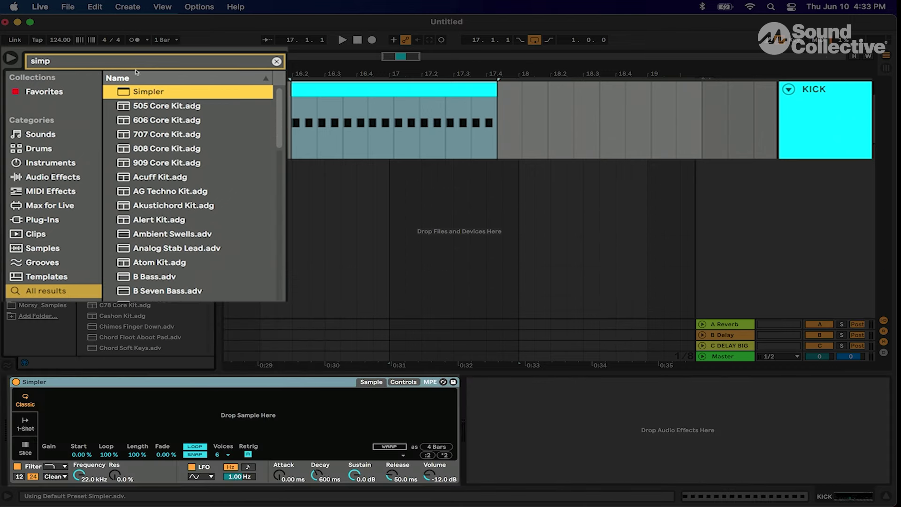
Step: Search for "kick 909", load Kick 909 Tune1 d.wav into Simpler and play the pattern
key("super+f")
key("BackSpace")
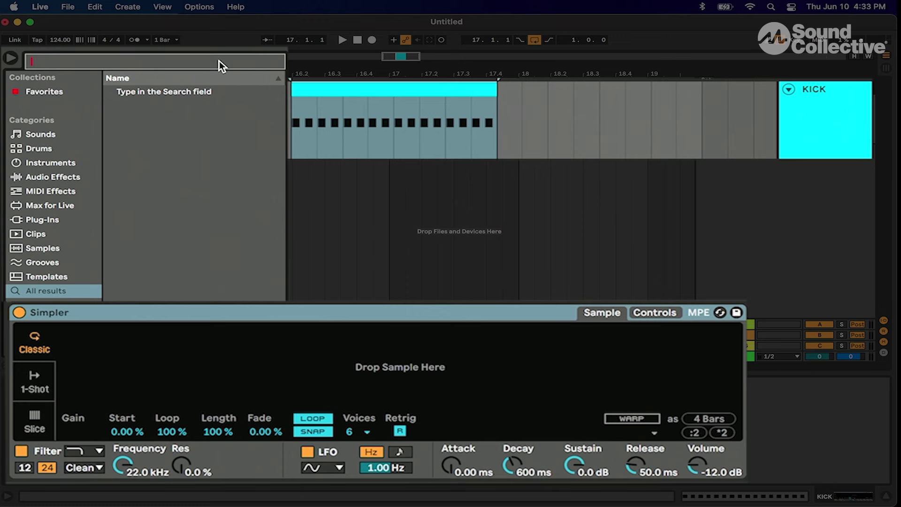
type("kick")
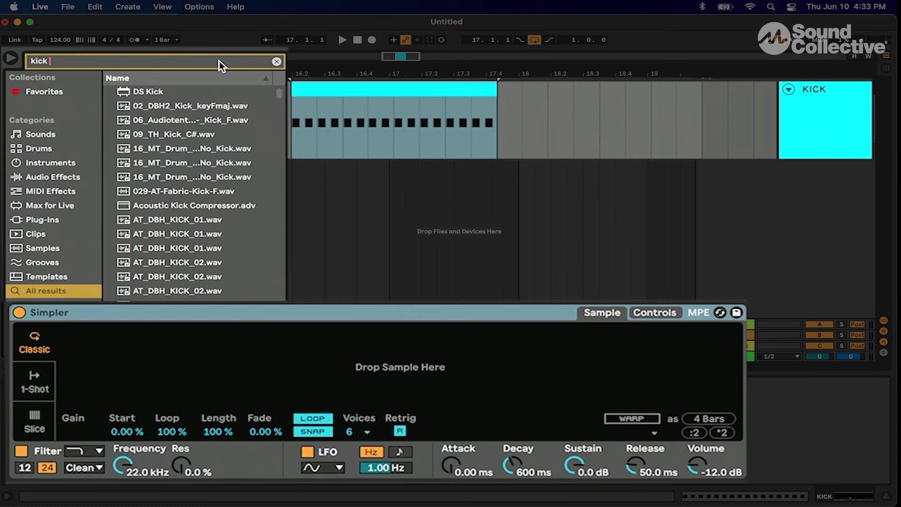
type(" 909")
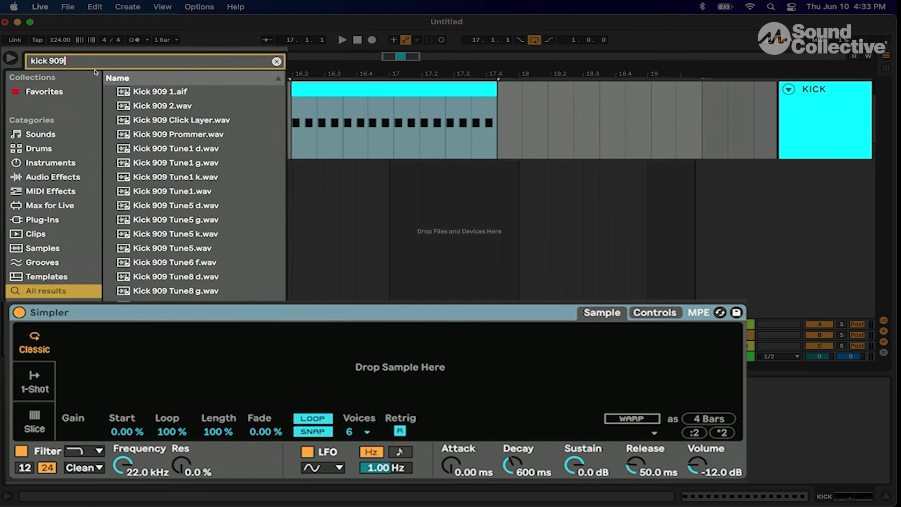
key("Down")
key("Down")
key("Down")
key("Down")
key("Down")
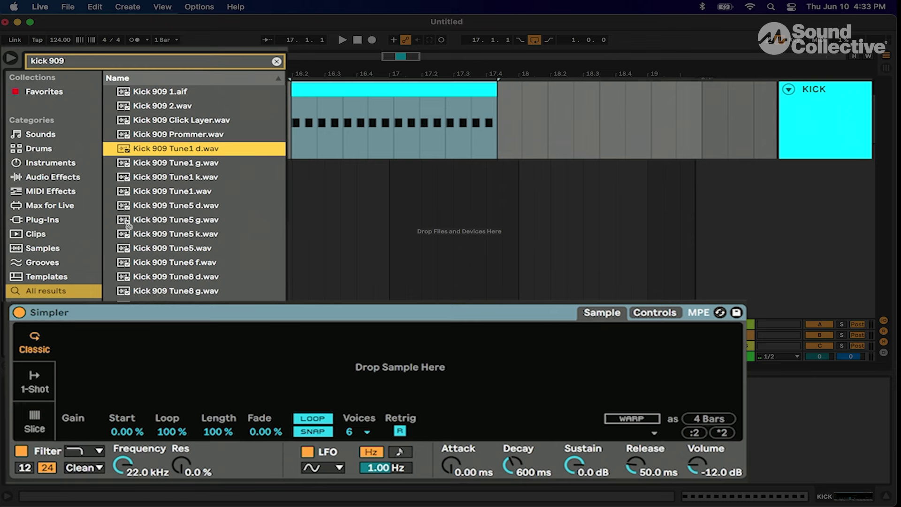
key("Return")
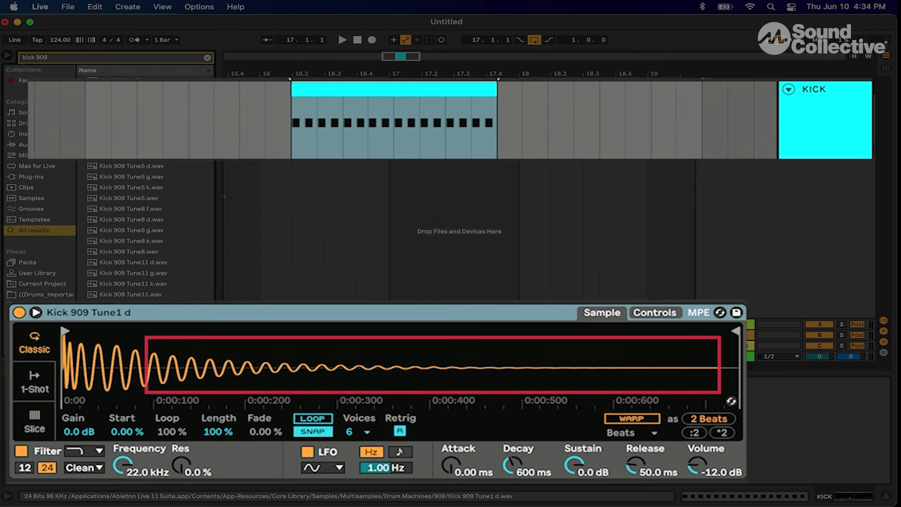
key("space")
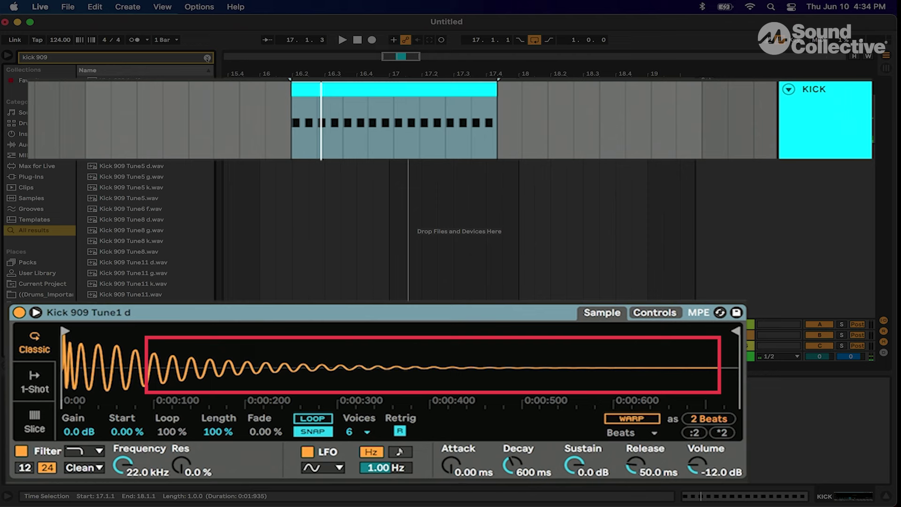
Step: Delete the C3 notes at 1.1.2, 1.1.4, 1.2.2 and 1.2.4 in the KICK clip
double_click(423, 90)
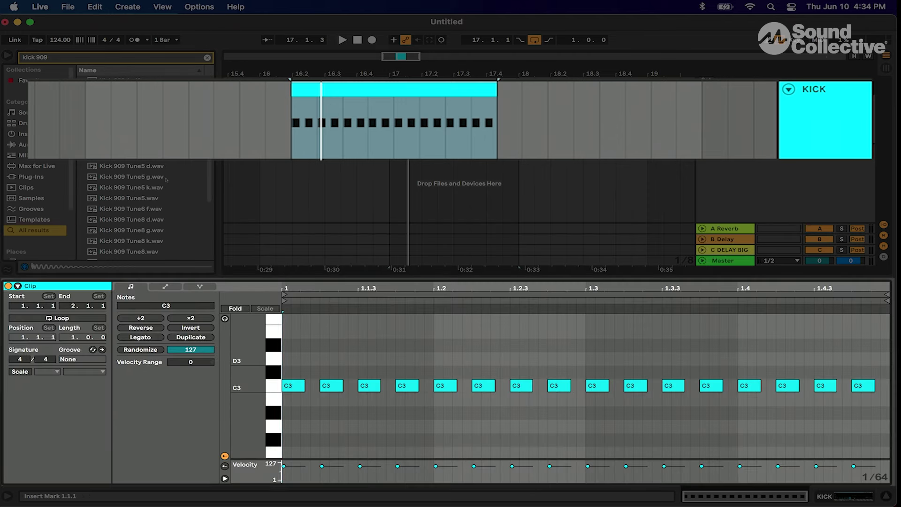
left_click(331, 385)
key("Delete")
left_click(407, 385)
key("Delete")
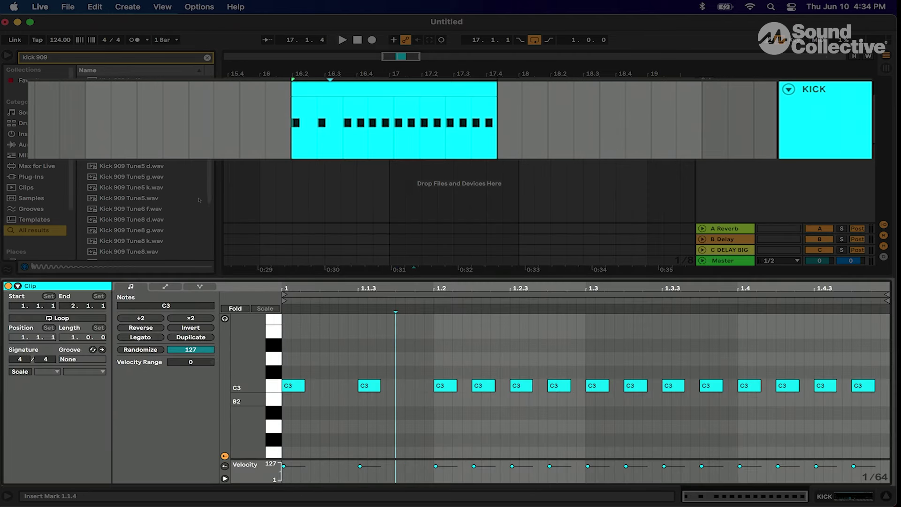
left_click(483, 386)
key("Delete")
left_click(559, 385)
key("Delete")
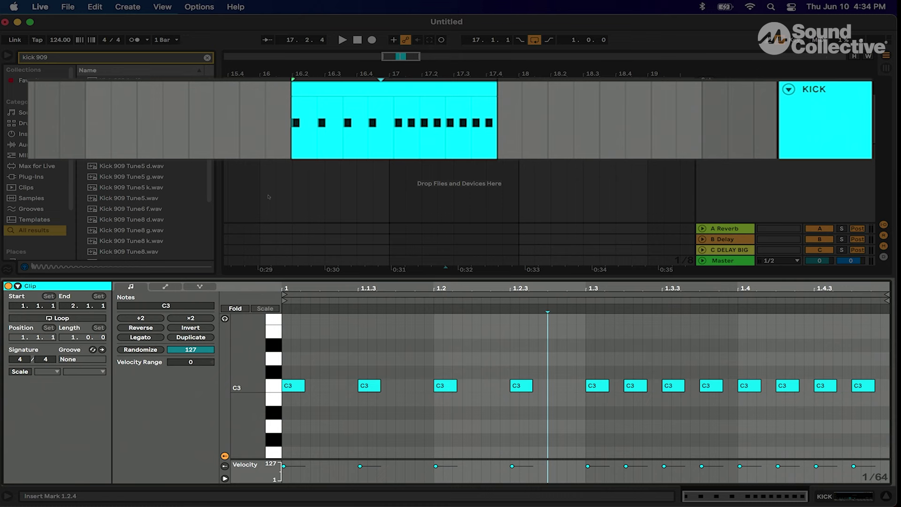
Step: Delete the remaining off-beat notes in the KICK clip, keeping one C3 note on each of the four beats
key("space")
key("space")
left_click(368, 386)
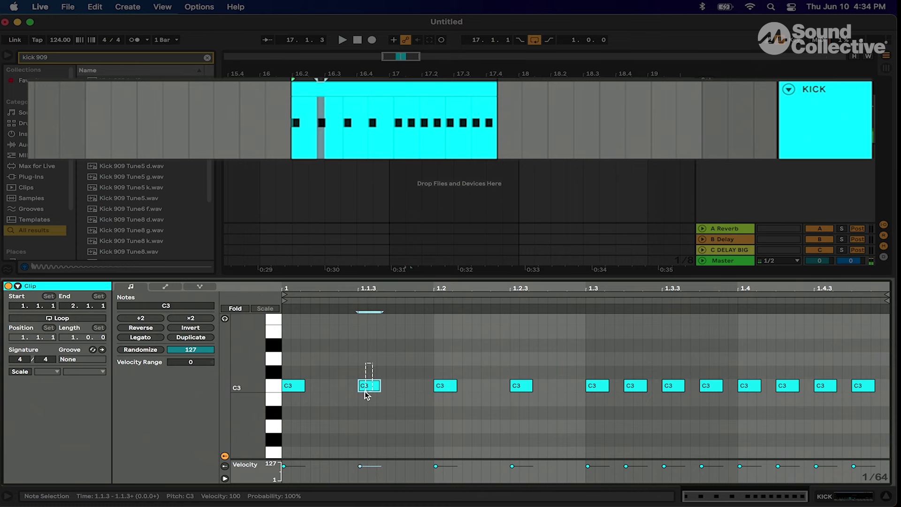
key("Delete")
left_click(521, 385)
key("Delete")
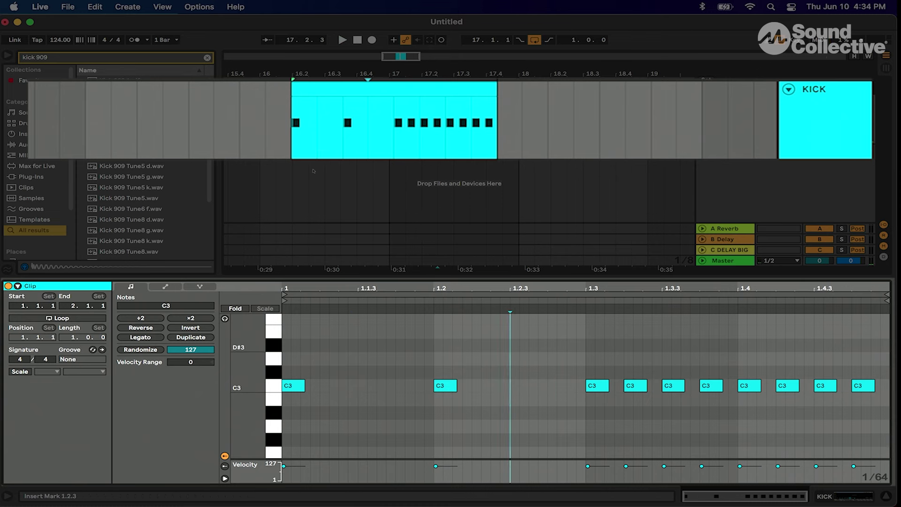
left_click_drag(632, 344, 688, 417)
key("Delete")
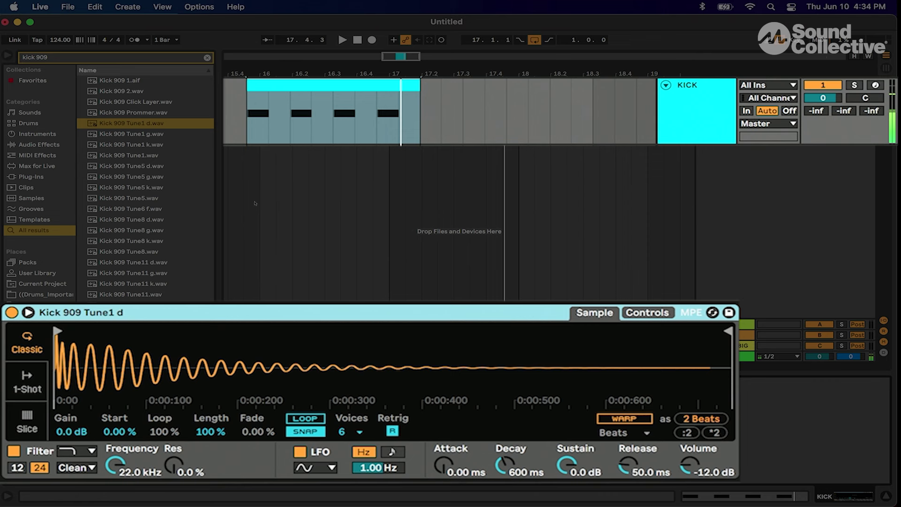
Step: Trim the end of the kick sample in Simpler to about 0:00:400
left_click_drag(728, 331, 421, 331)
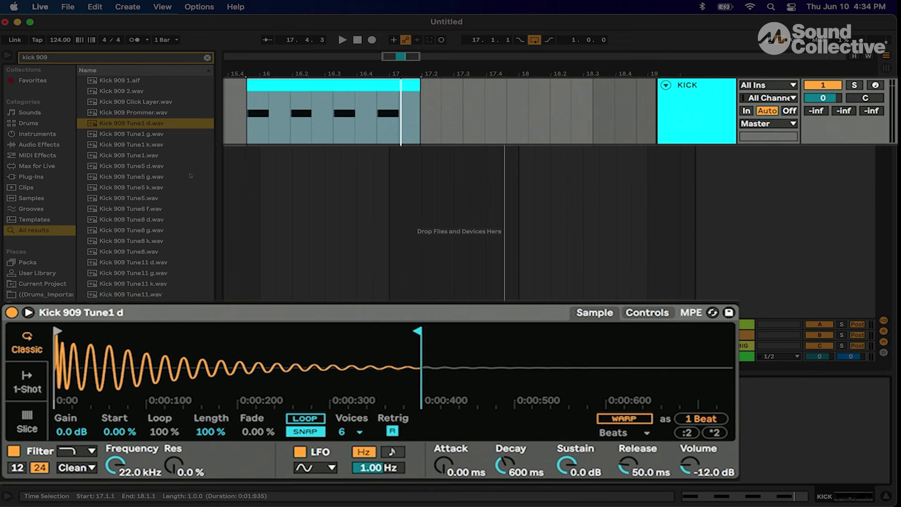
Step: Duplicate the KICK track and move the copy's clip an eighth note later so it starts at 17.1.3
left_click(408, 85)
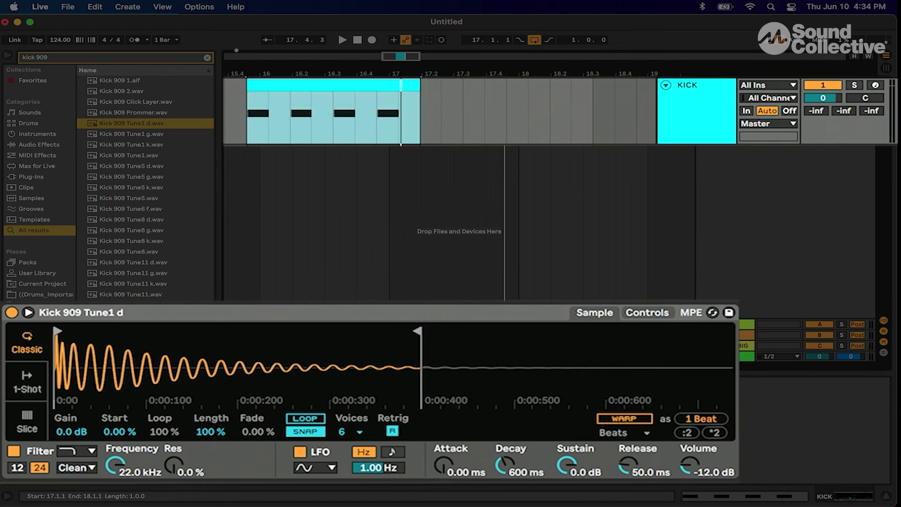
left_click(355, 52)
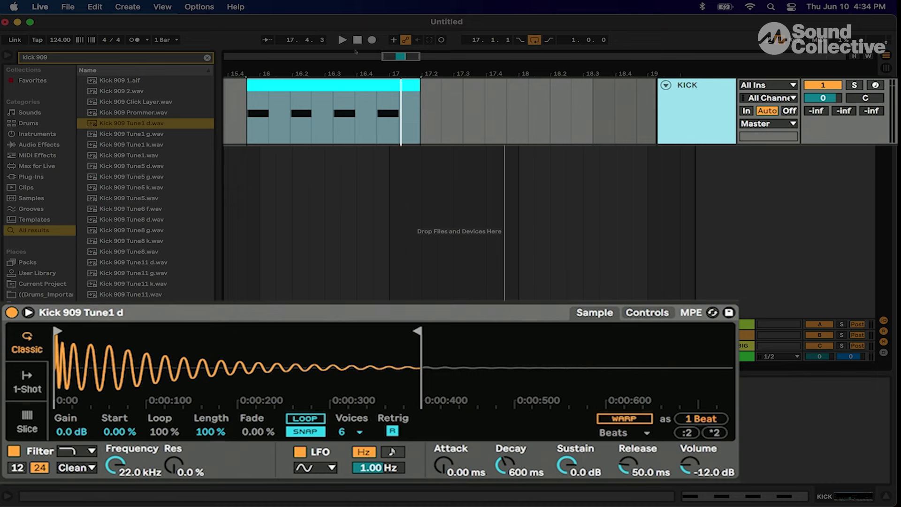
key("super+d")
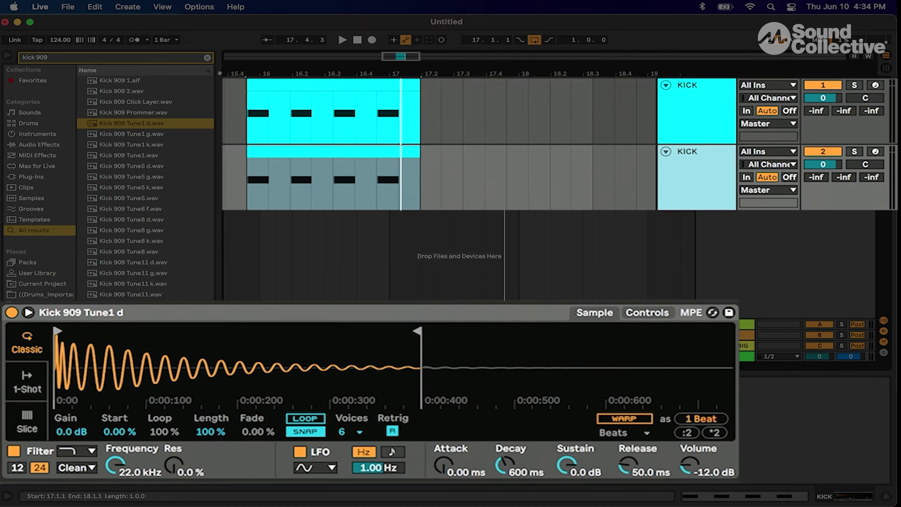
double_click(320, 150)
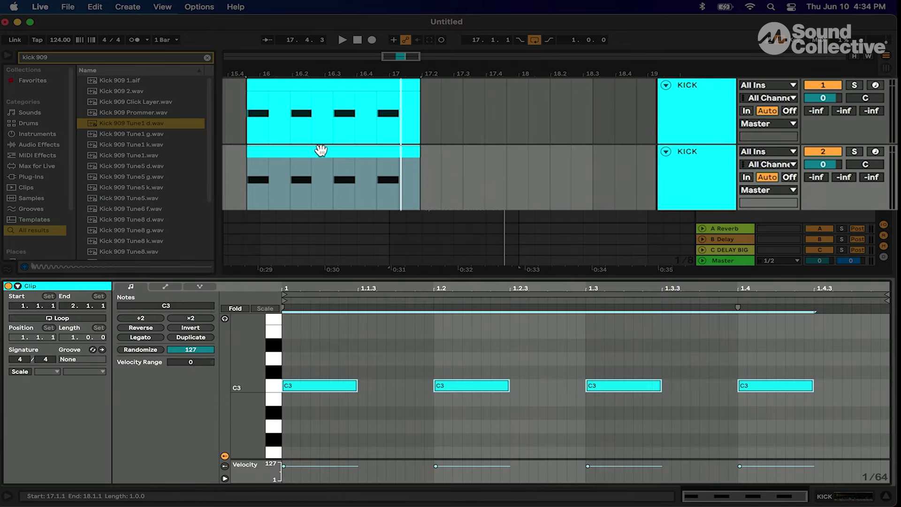
left_click_drag(321, 151, 343, 150)
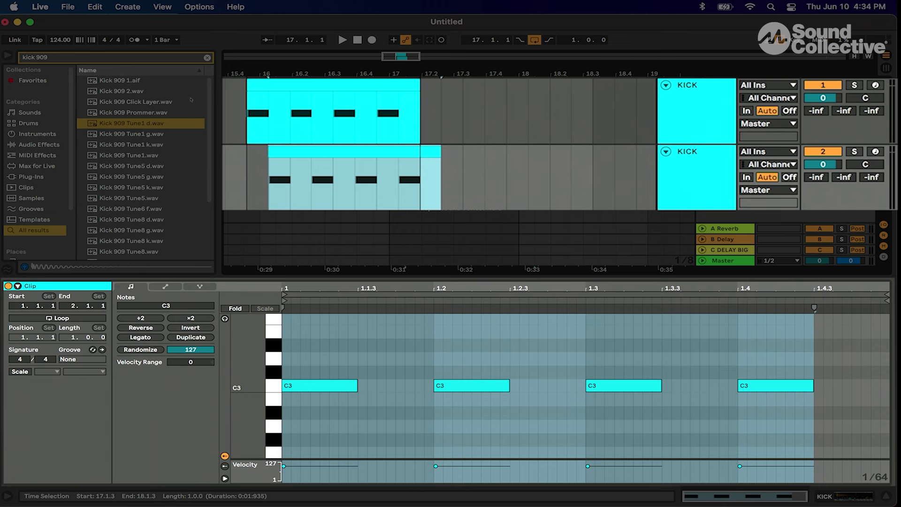
left_click(246, 188)
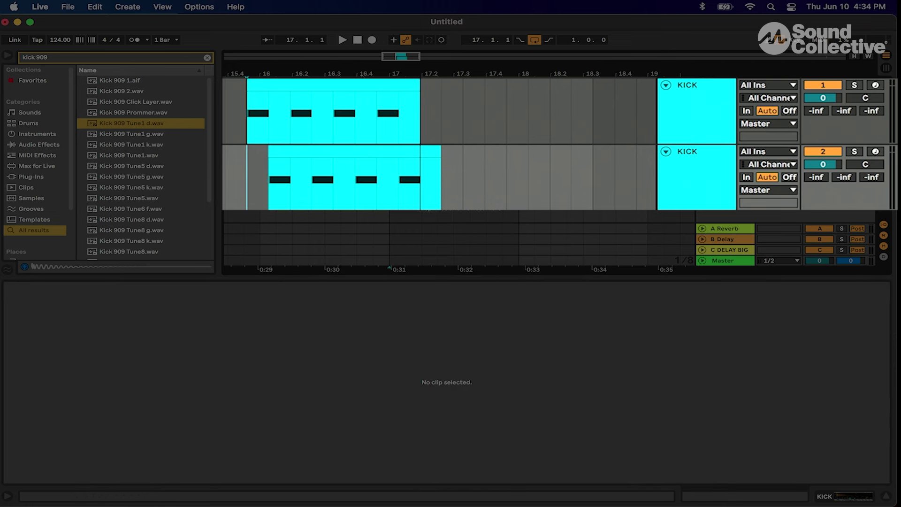
Step: Rename the duplicated track as Hats
left_click(699, 153)
key("super+r")
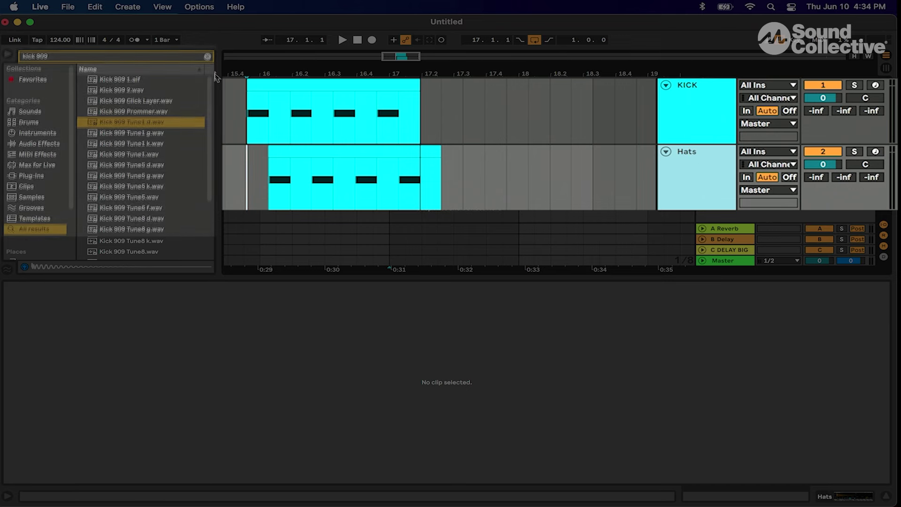
Step: Search the browser for "hat poin" and load Hihat Closed Pointy Hat.wav into the Hats track's Simpler
left_click(179, 54)
type("ha")
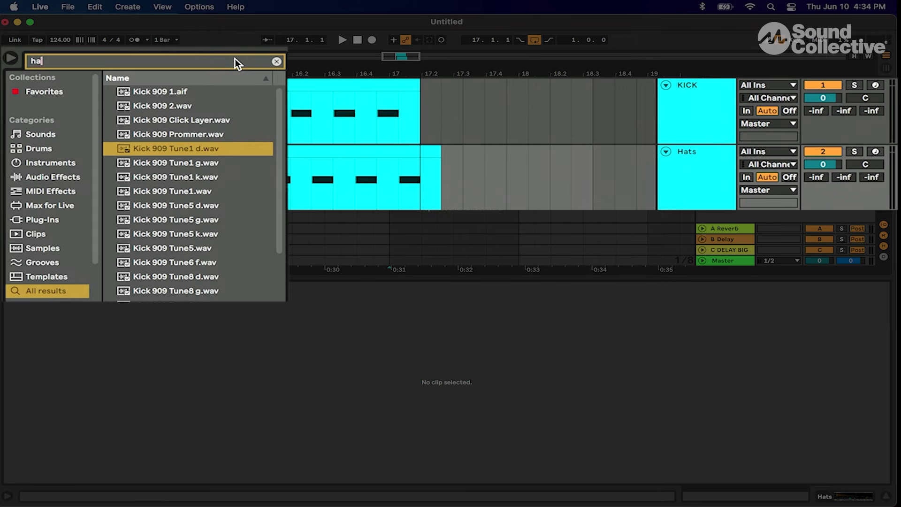
type("ts poin")
key("BackSpace")
key("BackSpace")
key("BackSpace")
key("BackSpace")
key("BackSpace")
key("BackSpace")
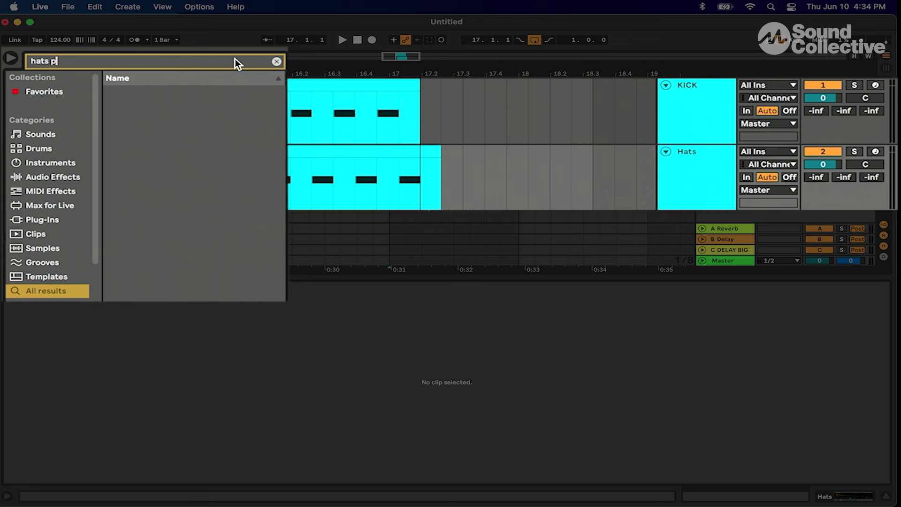
type("poin")
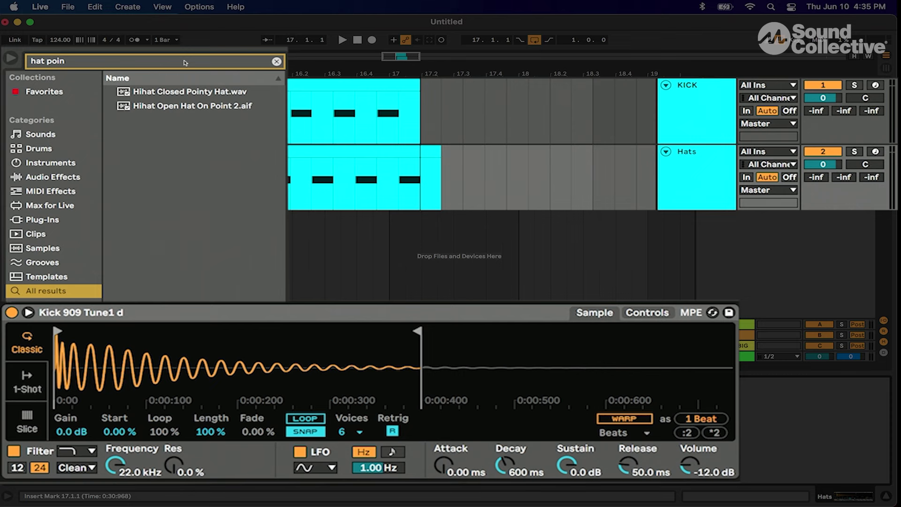
left_click(196, 93)
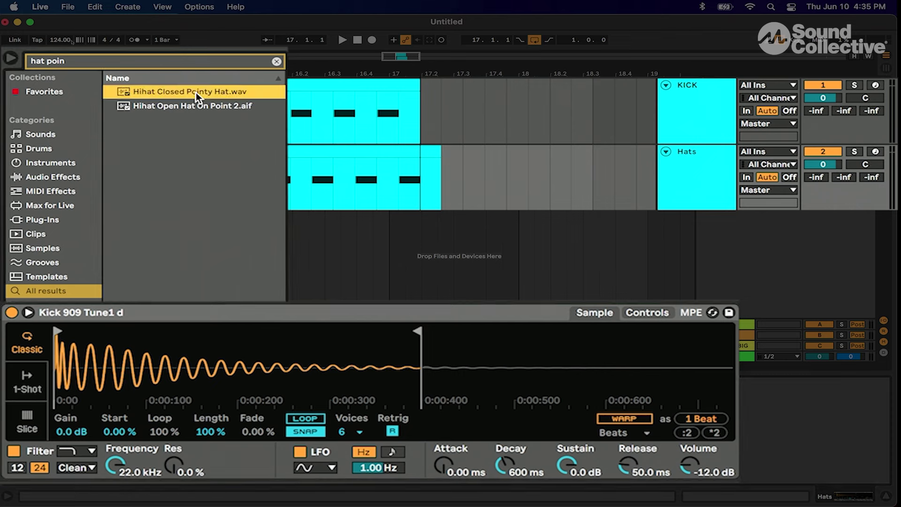
left_click_drag(151, 240, 360, 348)
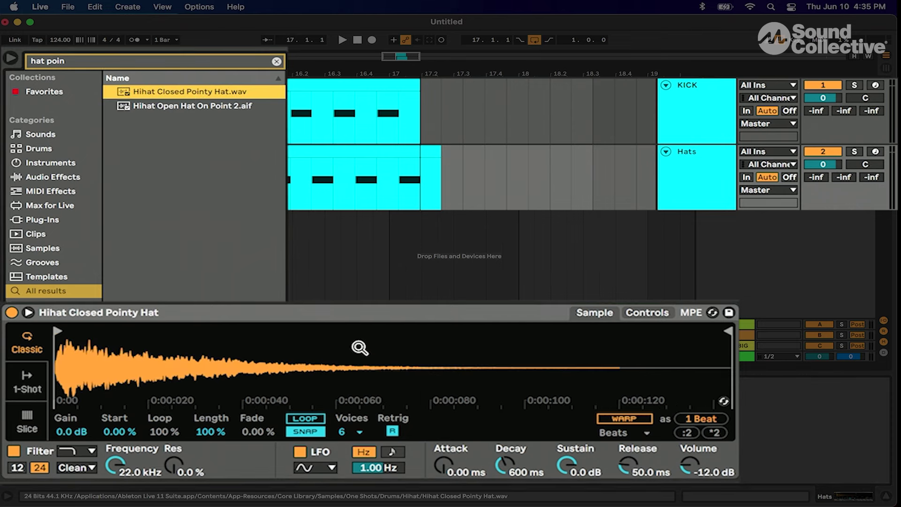
key("space")
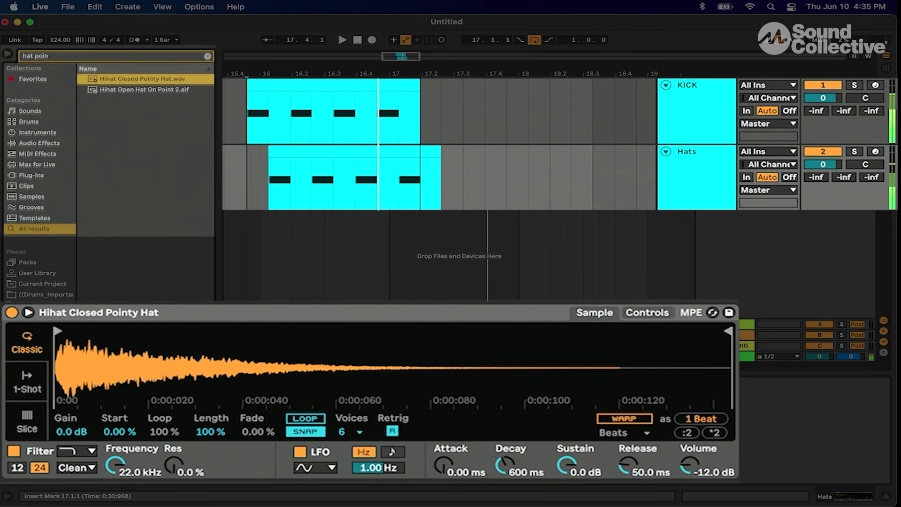
Step: Transpose all four notes in the Hats clip down to G2 and play the groove
double_click(359, 155)
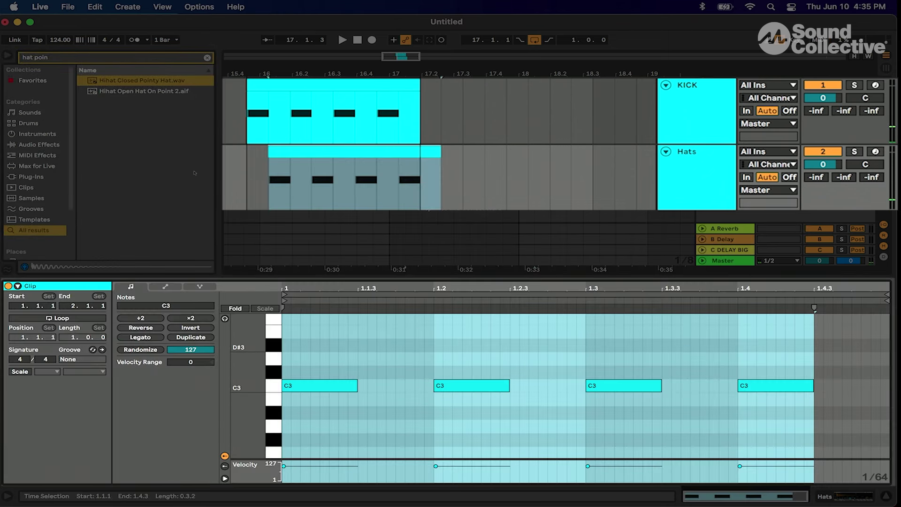
left_click(395, 346)
key("super+a")
key("Down")
key("Down")
key("Down")
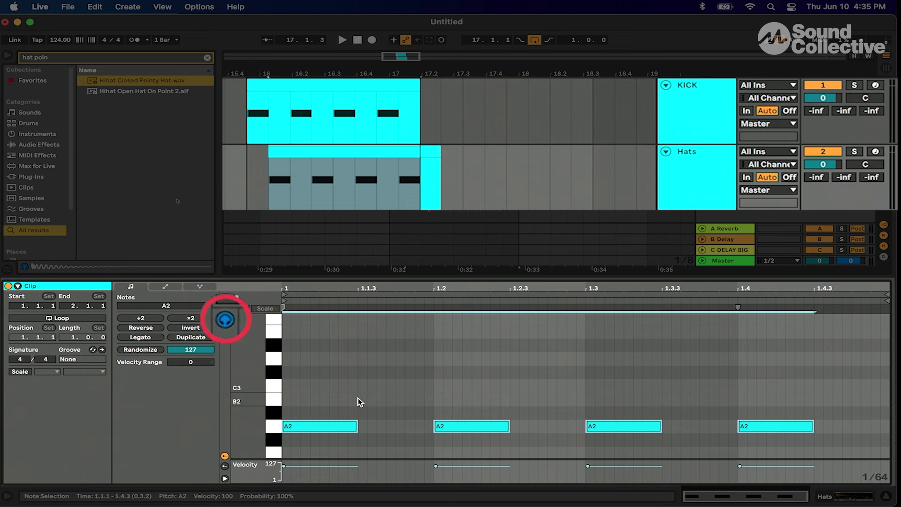
key("Down")
key("Down")
key("Down")
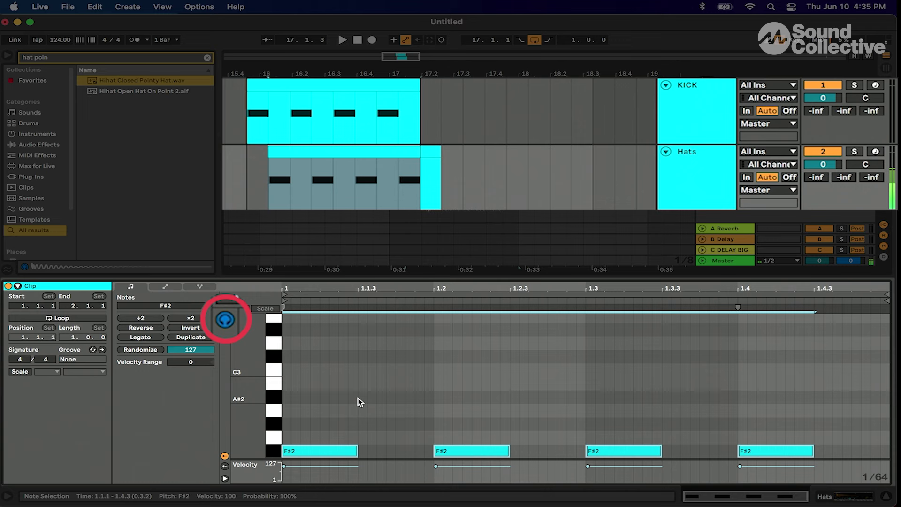
key("Up")
key("Up")
key("Down")
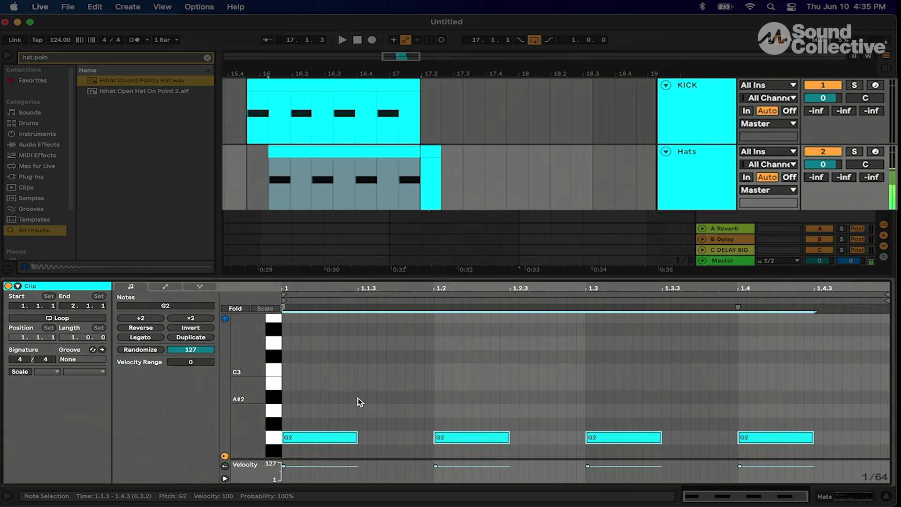
left_click(251, 176)
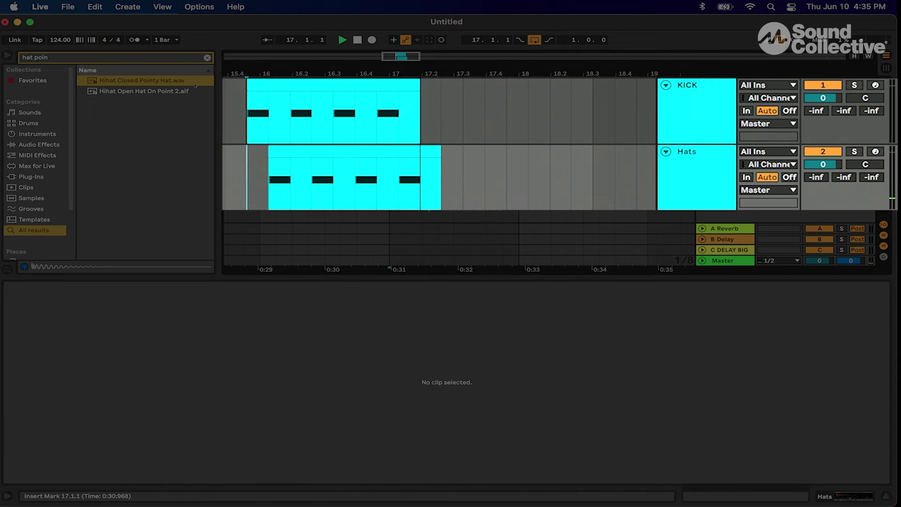
key("space")
key("space")
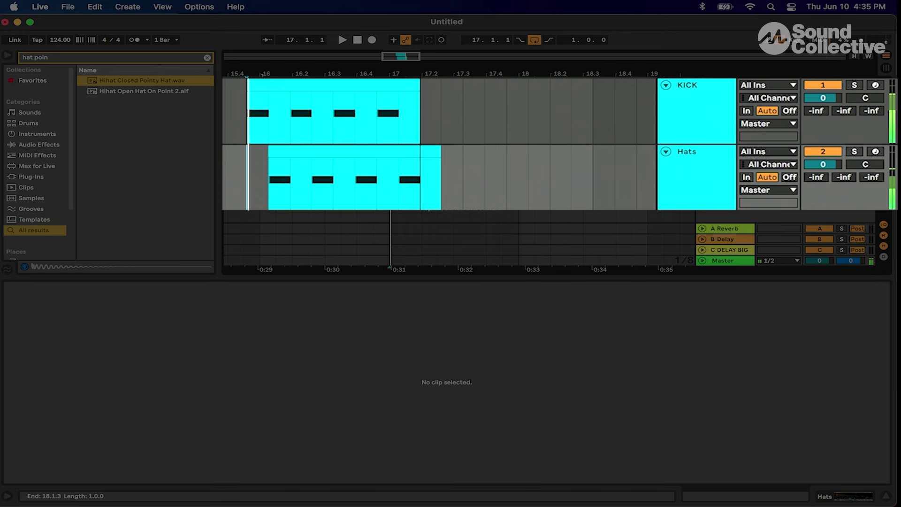
Step: Trim the end of the Hats clip to 18.1.1 and extend its start back to 17.1.1, matching the KICK clip
left_click(416, 161)
left_click_drag(440, 151, 421, 151)
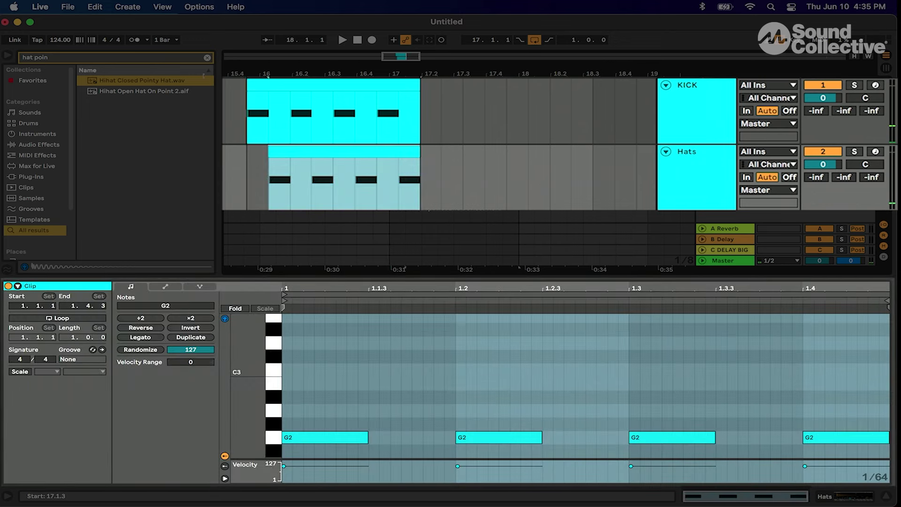
left_click_drag(270, 152, 248, 151)
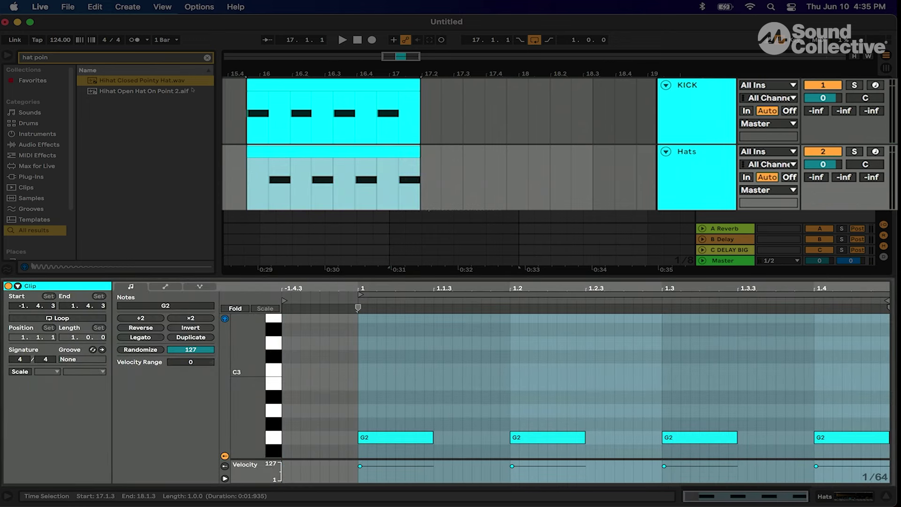
Step: Duplicate the KICK track and name the copy CLAP
scroll(345, 68, "left", 2)
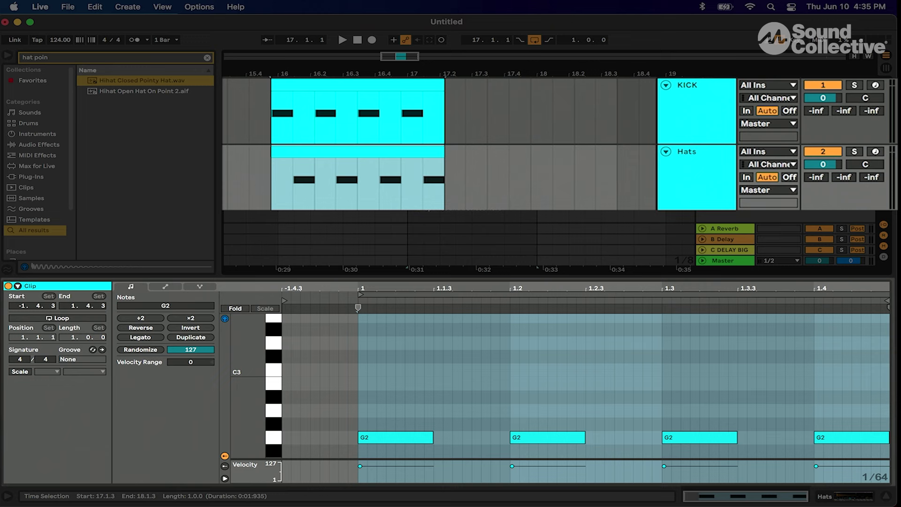
key("Up")
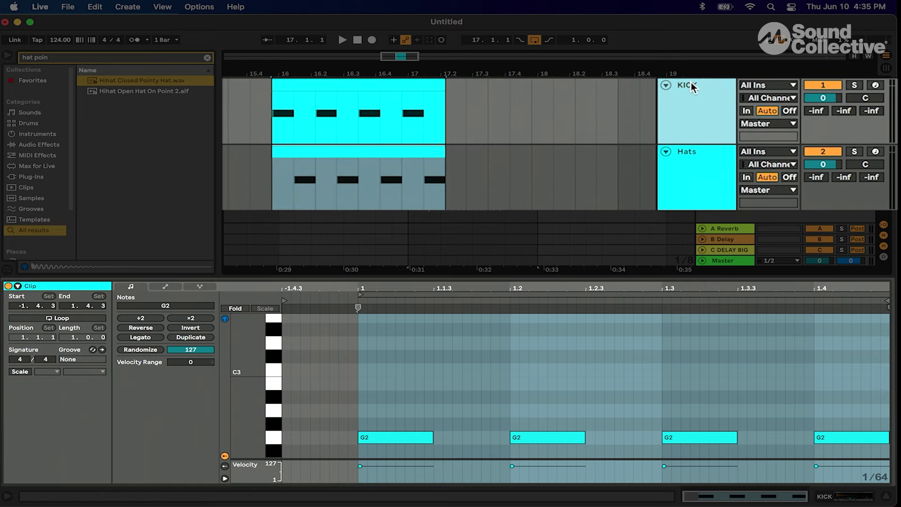
key("super+d")
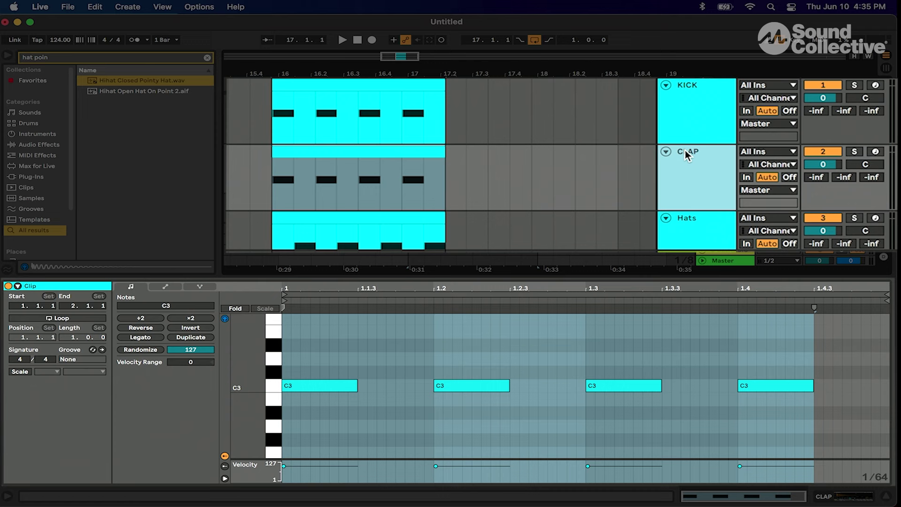
Step: Delete the notes on beats 1 and 3 in the CLAP clip, keeping the C3 notes on beats 2 and 4
left_click(338, 151)
left_click(324, 346)
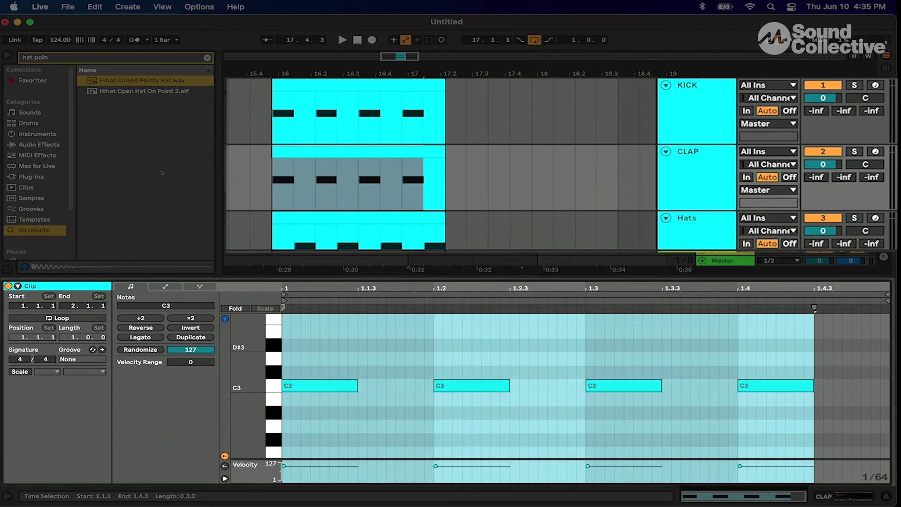
left_click_drag(355, 339, 300, 407)
key("Delete")
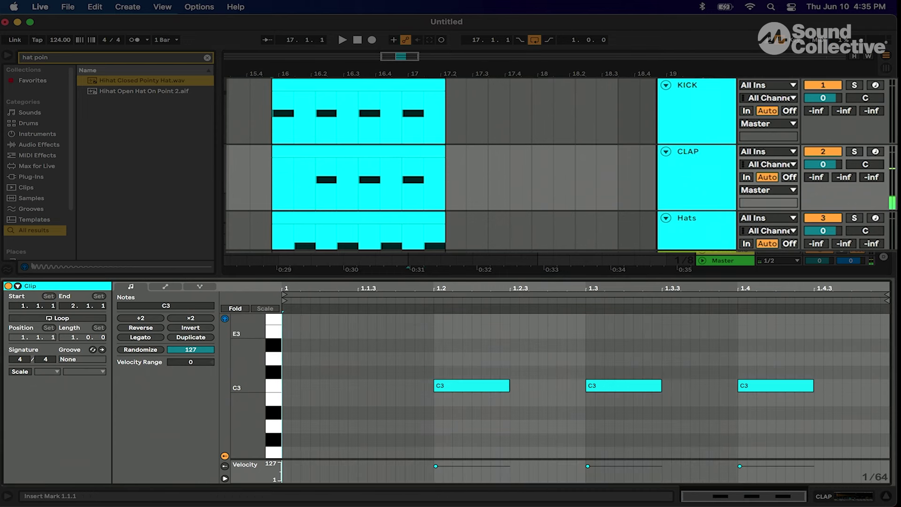
left_click_drag(573, 335, 663, 426)
key("Delete")
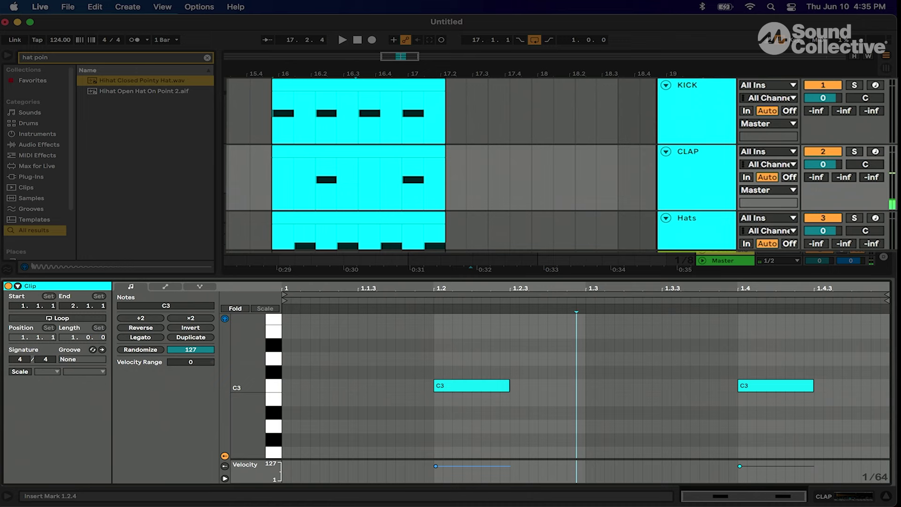
Step: Search the browser for "909 clap" and replace the kick sample in the CLAP track's Simpler with Clap 909.aif
left_click(273, 183)
left_click(338, 152)
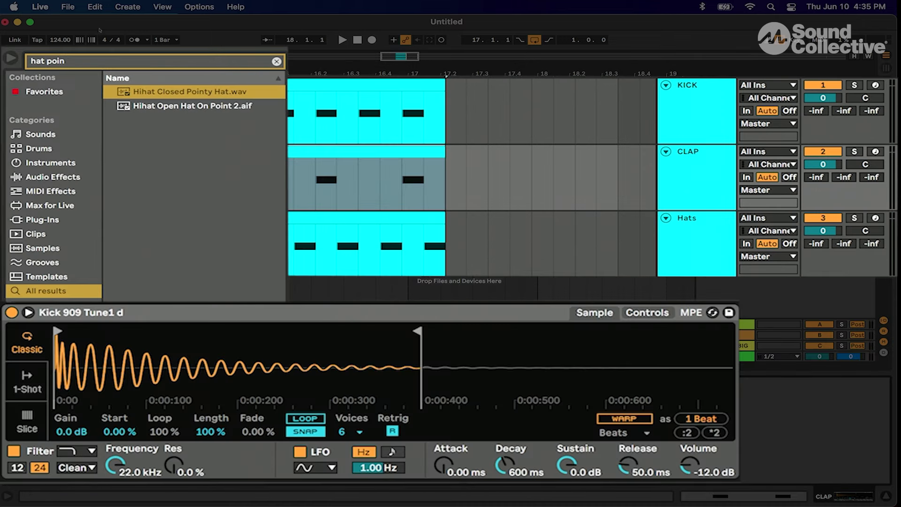
left_click(277, 61)
type("909 clap")
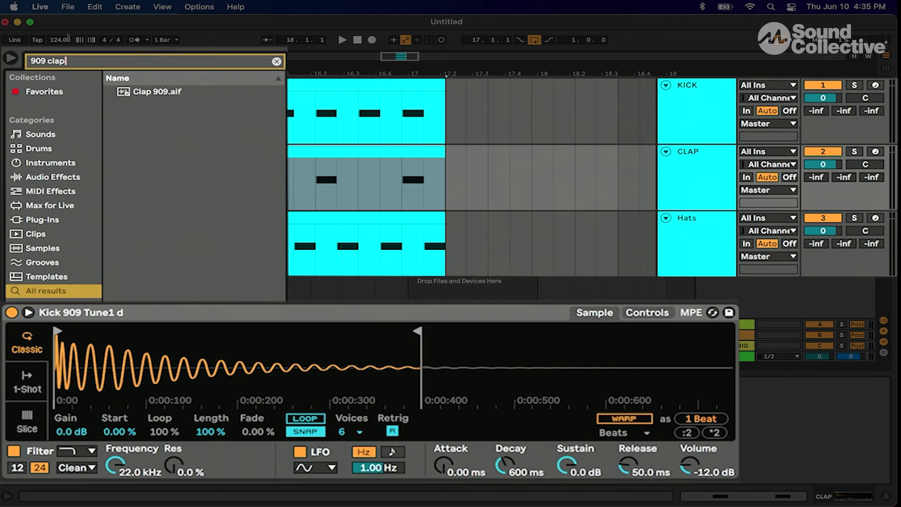
key("Down")
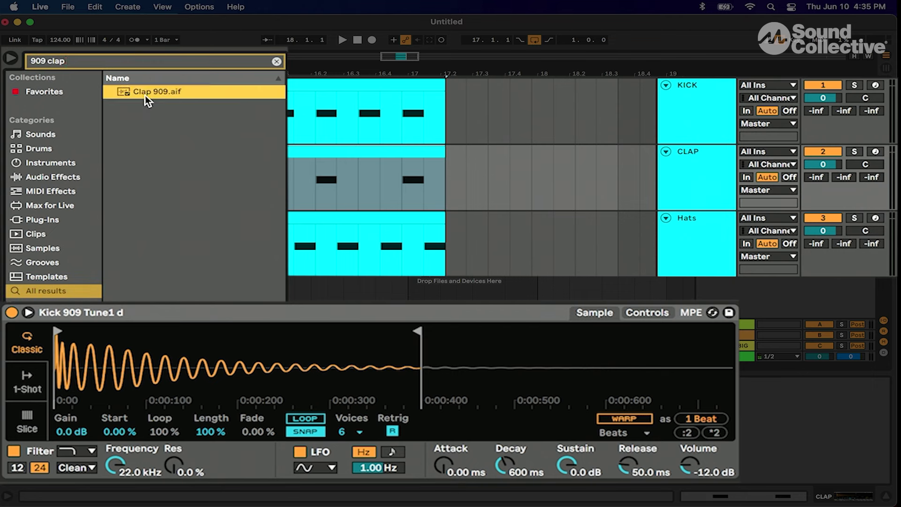
left_click_drag(130, 189, 131, 366)
key("space")
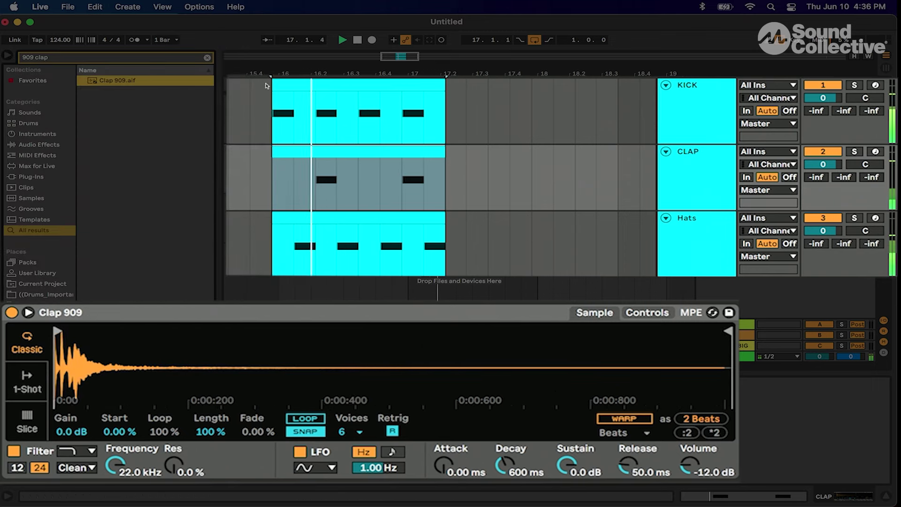
Step: Lower the Hats track volume to -8.9 dB while checking the balance in playback
key("space")
left_click_drag(824, 231, 824, 242)
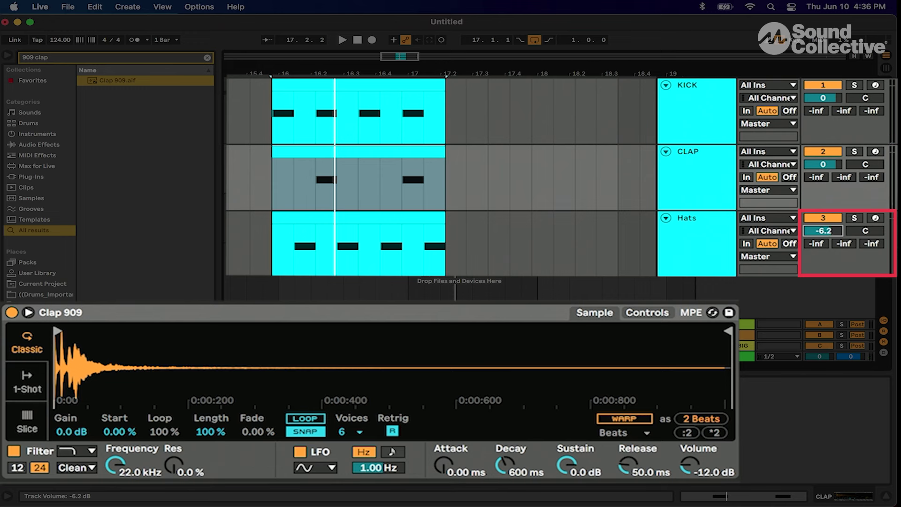
key("space")
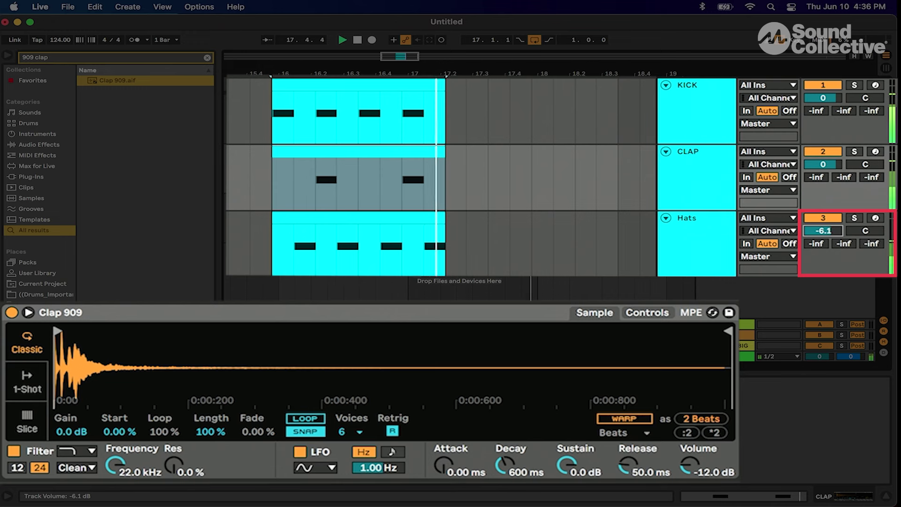
left_click_drag(823, 231, 824, 242)
key("space")
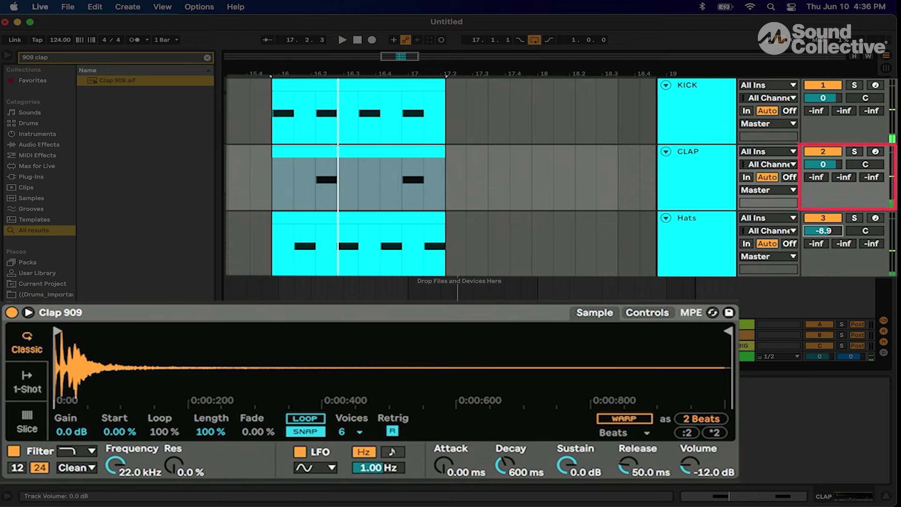
Step: Lower the CLAP track volume to -5.9 dB and play the groove
left_click_drag(824, 164, 824, 172)
key("space")
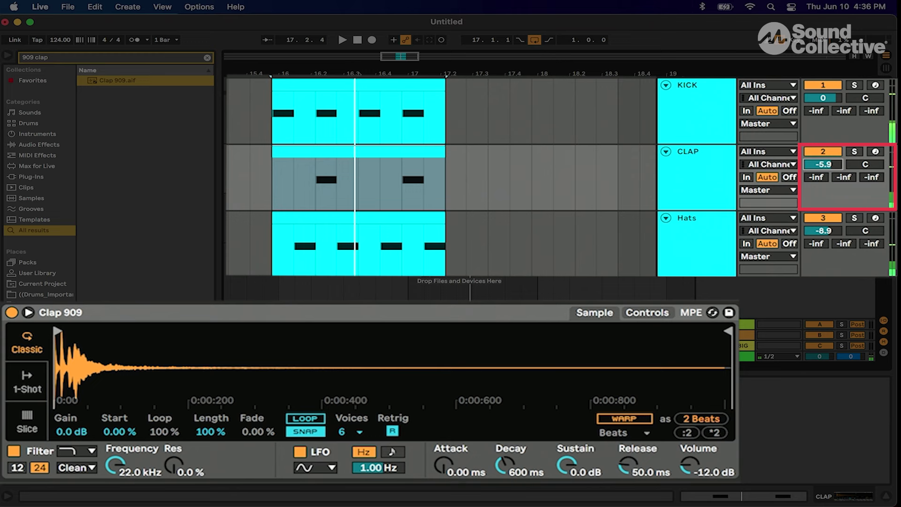
left_click(697, 181)
key("space")
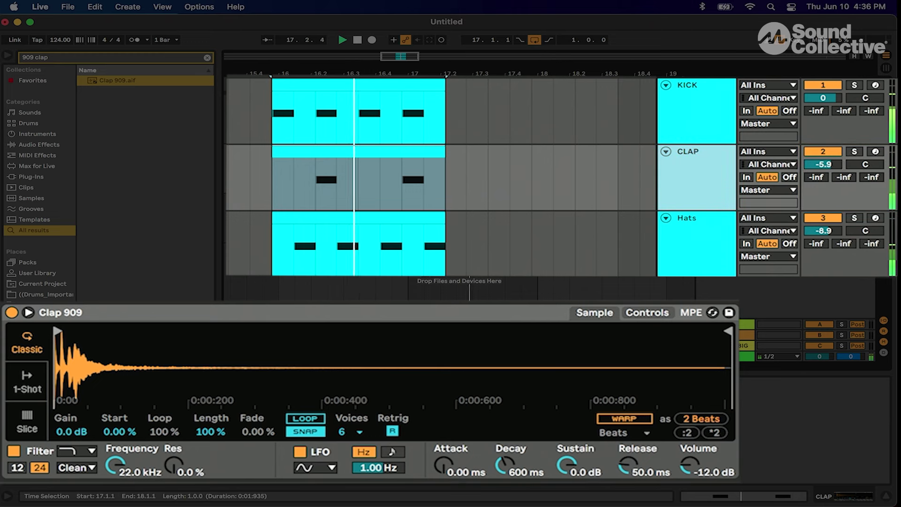
Step: Copy the beat 4 clap segment within the CLAP track and place the extra hit on the bar's last sixteenth, at 17.4.4
key("space")
left_click_drag(402, 183, 424, 183)
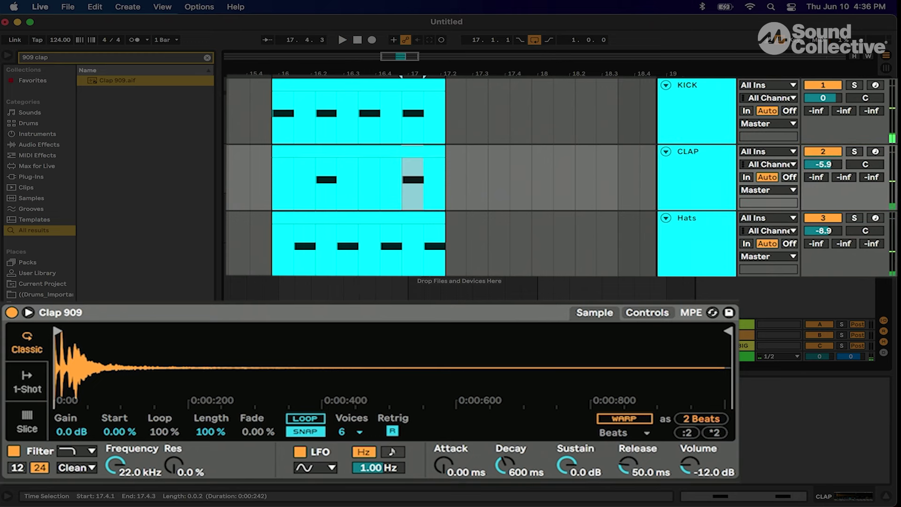
scroll(419, 185, "up", 5)
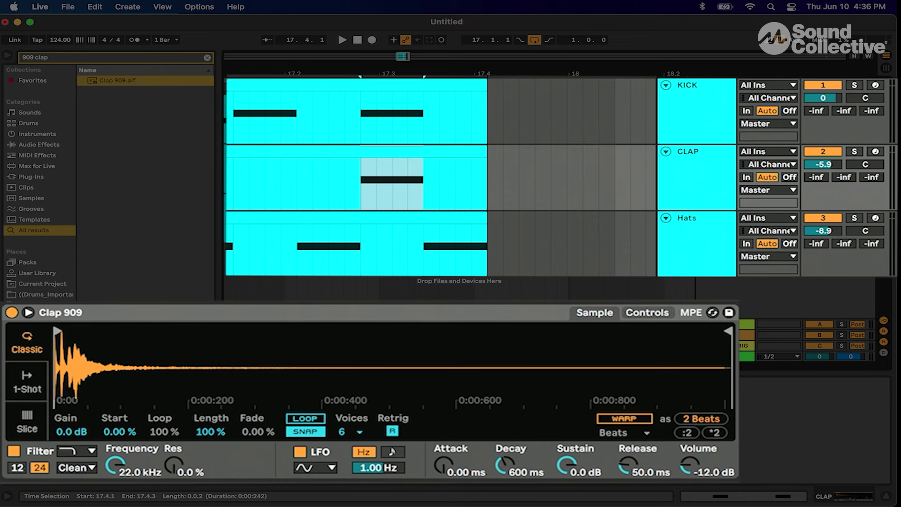
left_click(424, 183)
key("super+v")
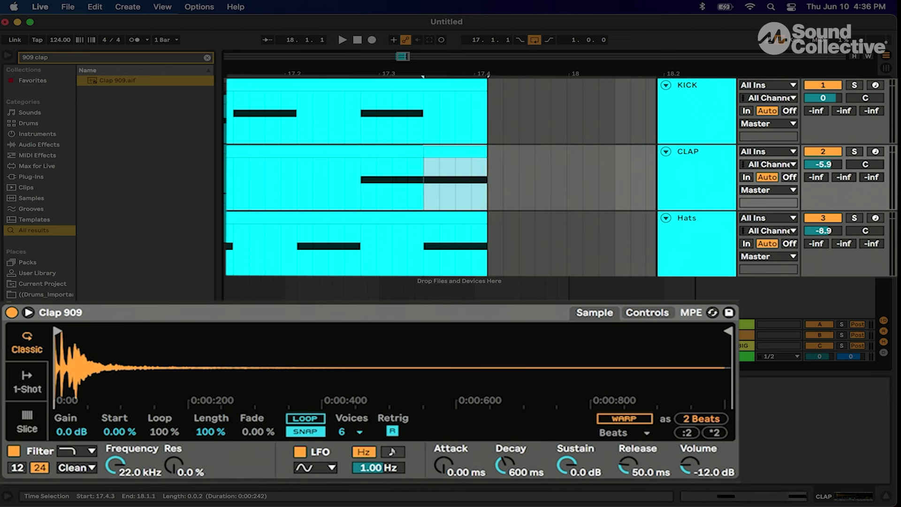
mouse_move(487, 152)
left_mouse_down()
mouse_move(455, 152)
mouse_move(472, 151)
left_mouse_up()
Step: Play back the groove from several points to check the extra clap hit
left_click(356, 191)
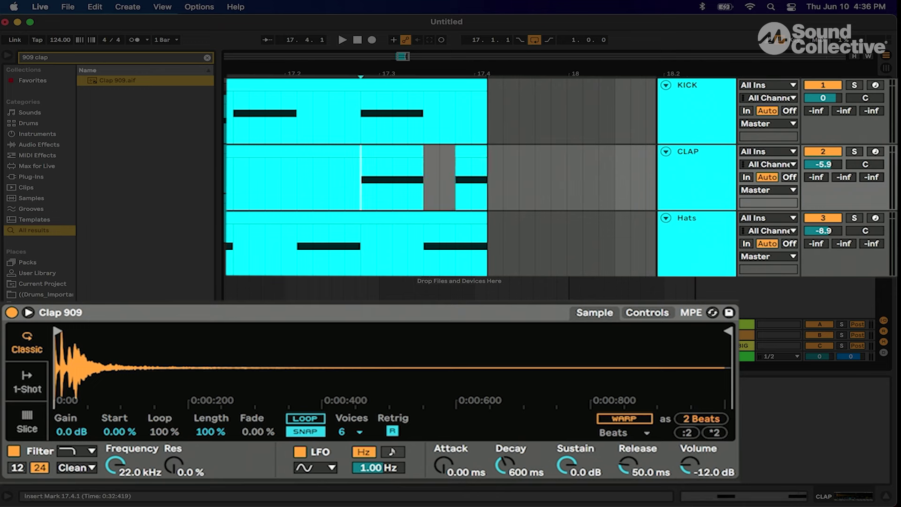
key("space")
key("minus")
key("minus")
key("space")
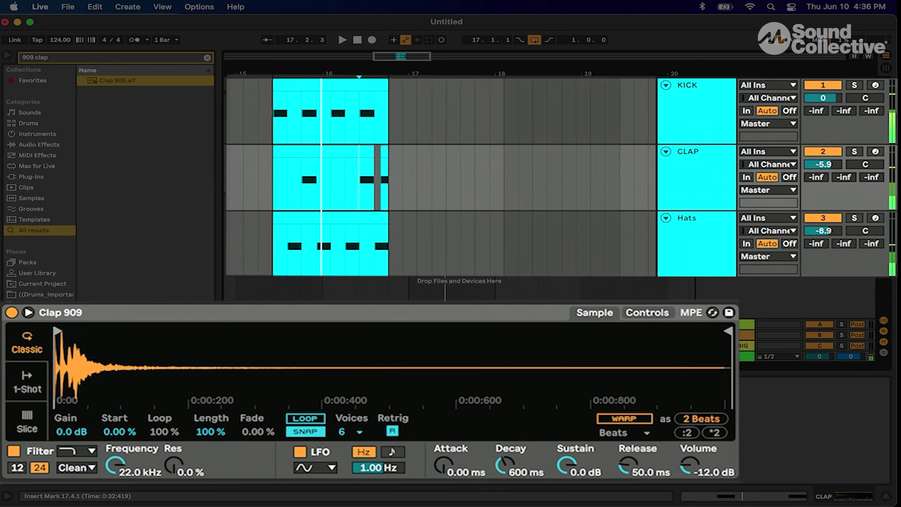
left_click(287, 188)
key("space")
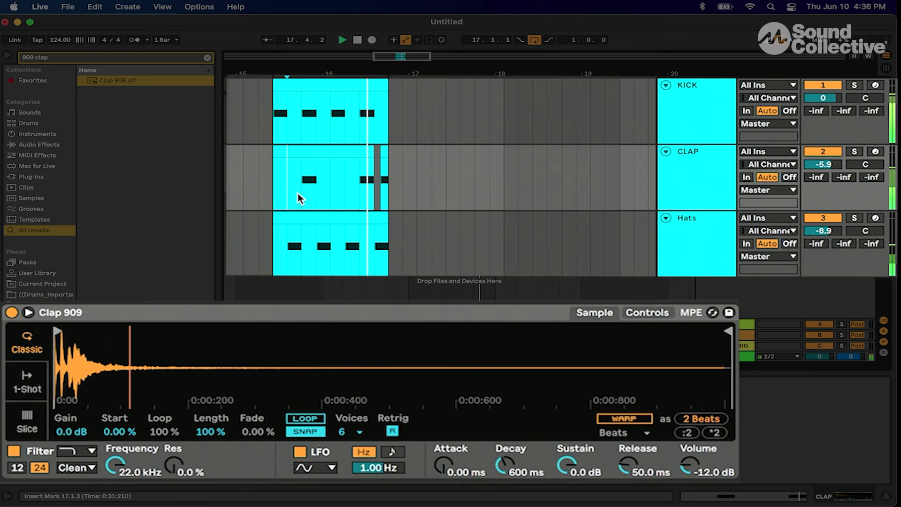
Step: Replay the groove from 17.1.1 and consolidate the CLAP segments into a single clip spanning 17.1.1 to 18.1.1
left_click(274, 191)
key("space")
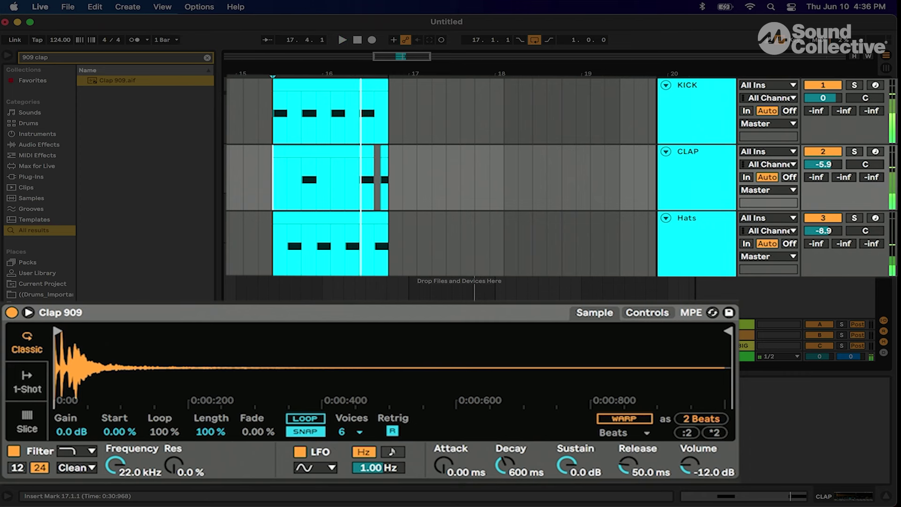
left_click_drag(272, 184, 381, 183)
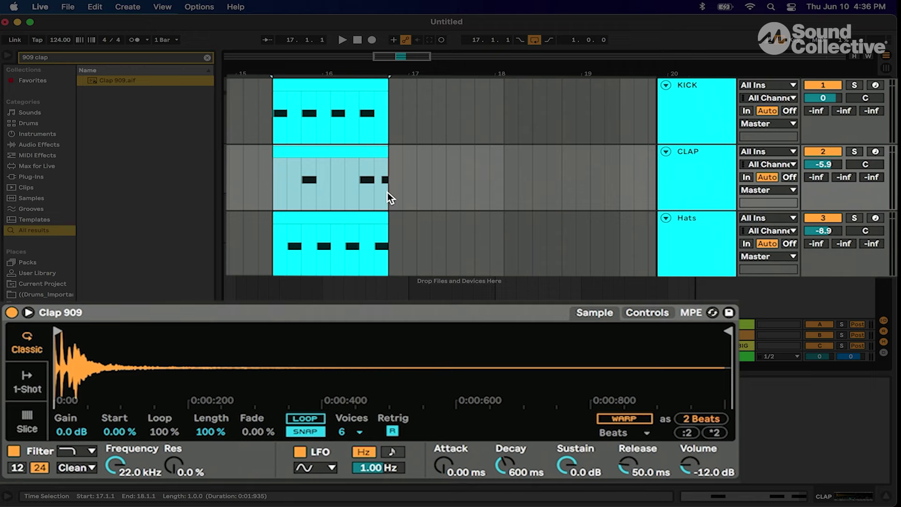
Step: Duplicate the CLAP track with its clip, panning the copy to 30R and the original to 30L
left_click(695, 153)
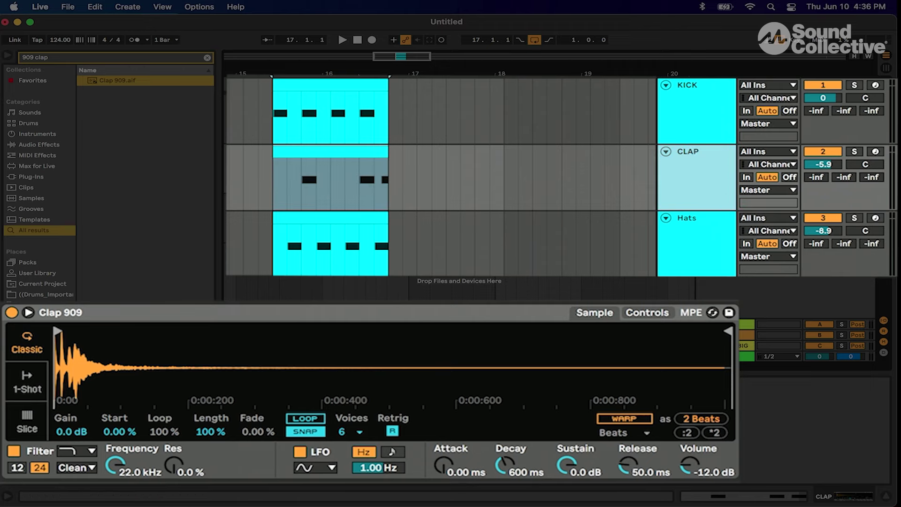
key("super+d")
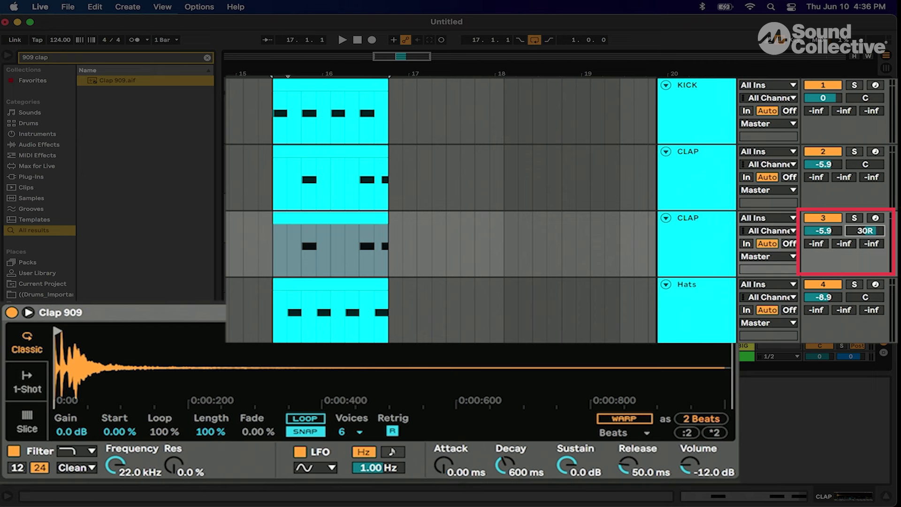
left_click_drag(865, 165, 865, 169)
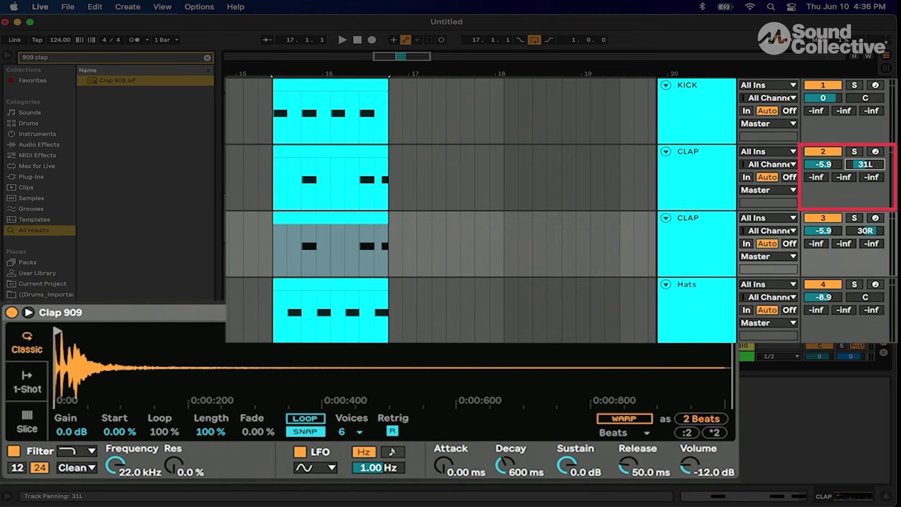
left_click_drag(865, 165, 864, 164)
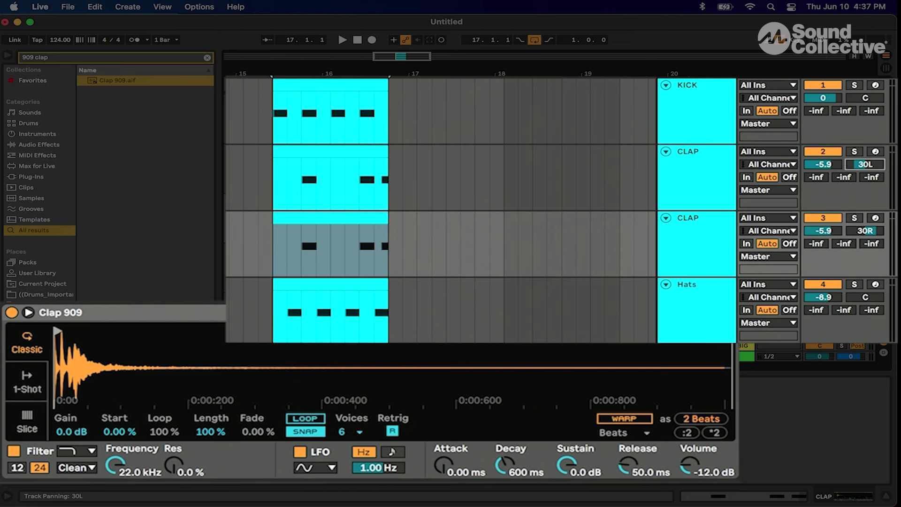
Step: Shift the right-panned CLAP clip slightly later and the left-panned CLAP clip slightly earlier than the kick
left_click(266, 201)
scroll(265, 201, "up", 10)
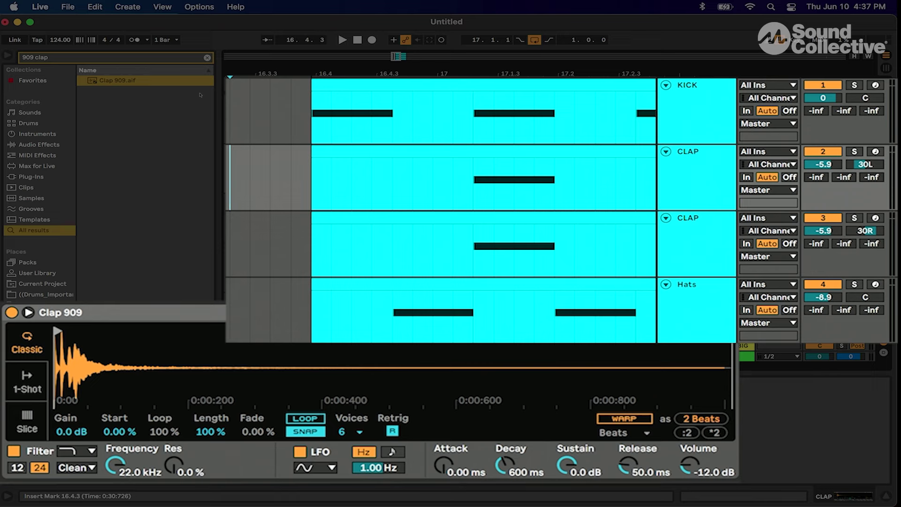
scroll(266, 201, "right", 8)
scroll(265, 201, "up", 8)
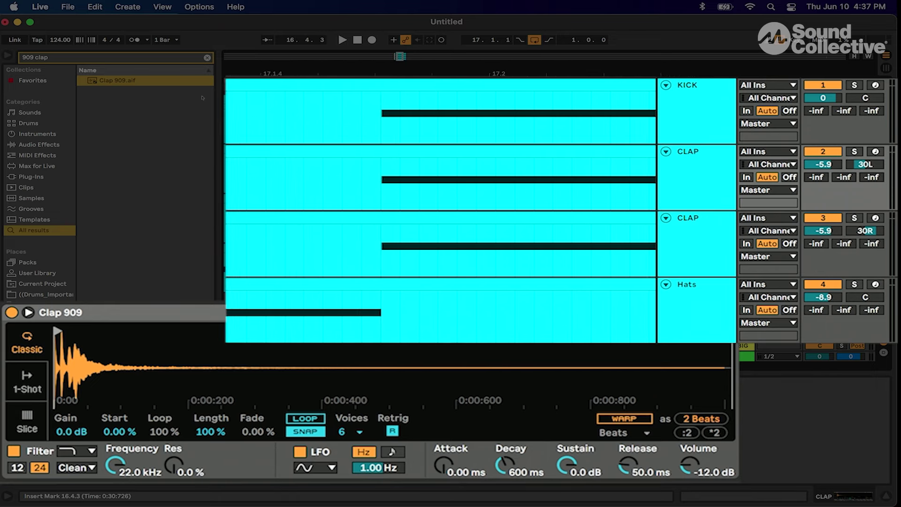
left_click_drag(300, 217, 312, 219)
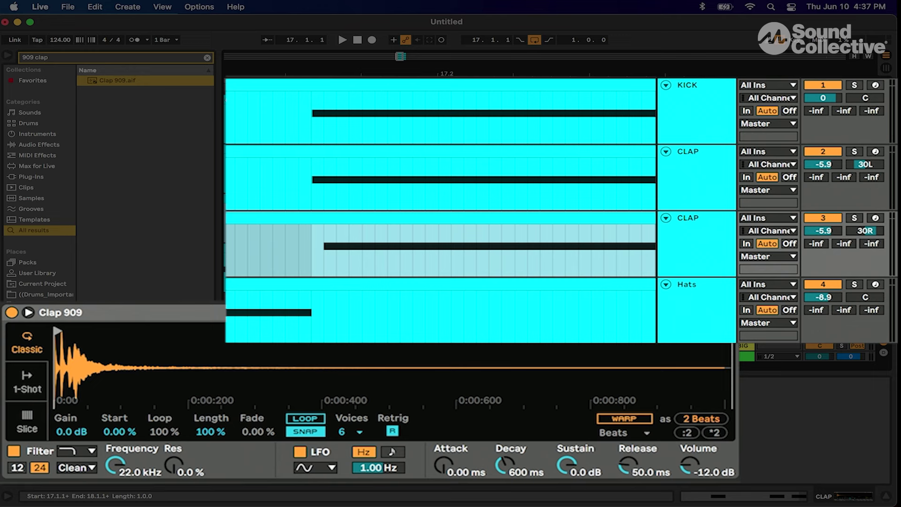
left_click_drag(364, 153, 339, 153)
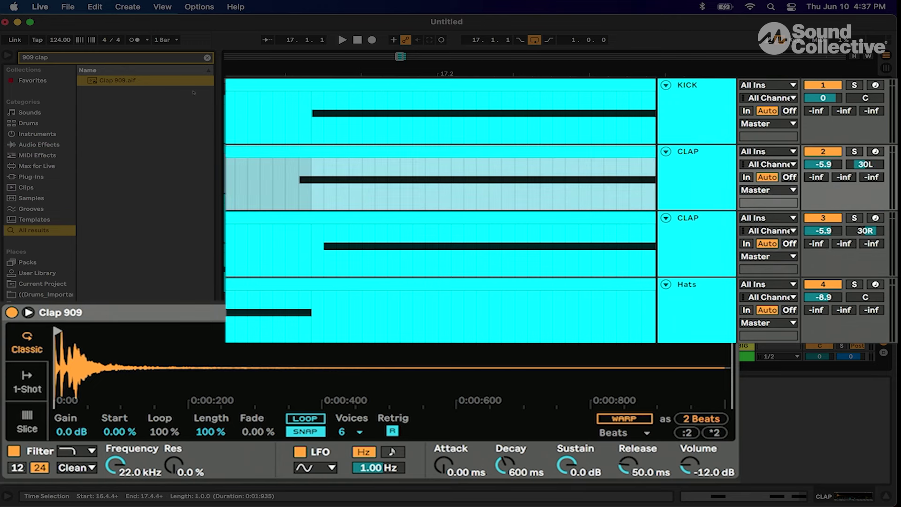
Step: Play back the groove from several points, including 17.1.1, to check the widened, offset claps
key("Right")
key("space")
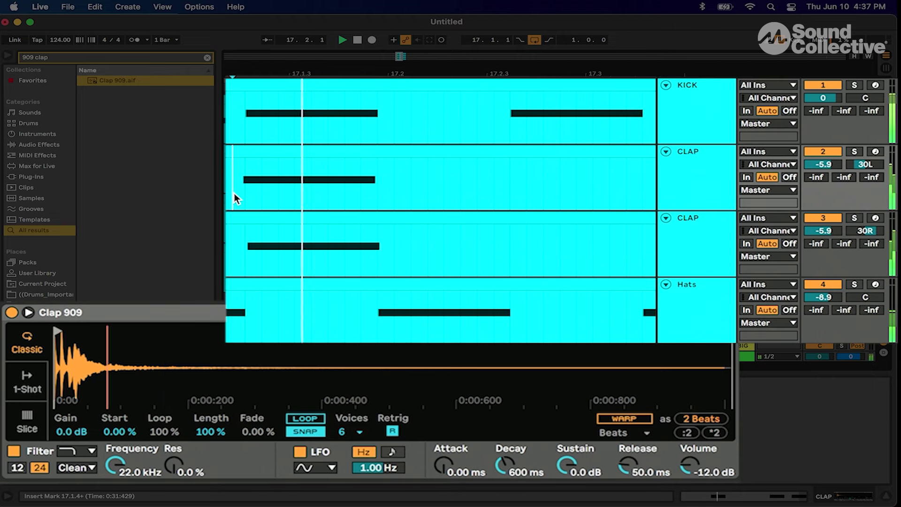
key("minus")
key("space")
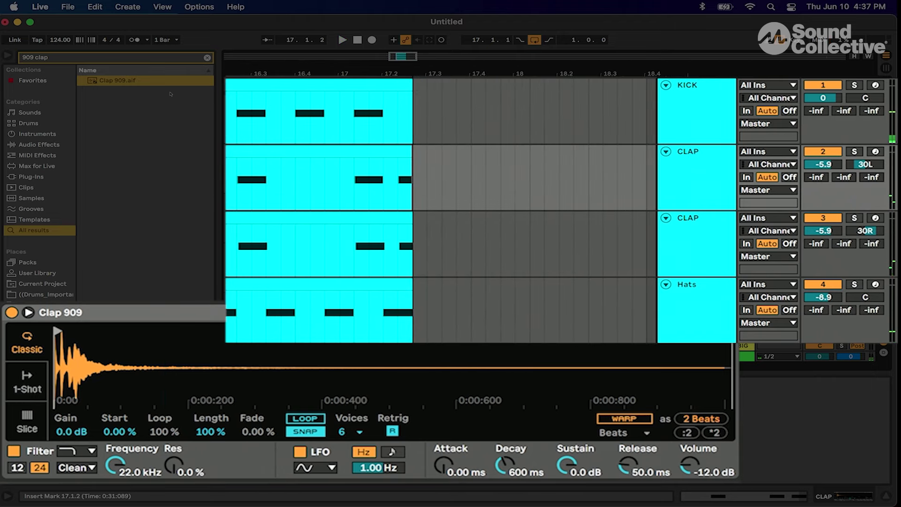
key("space")
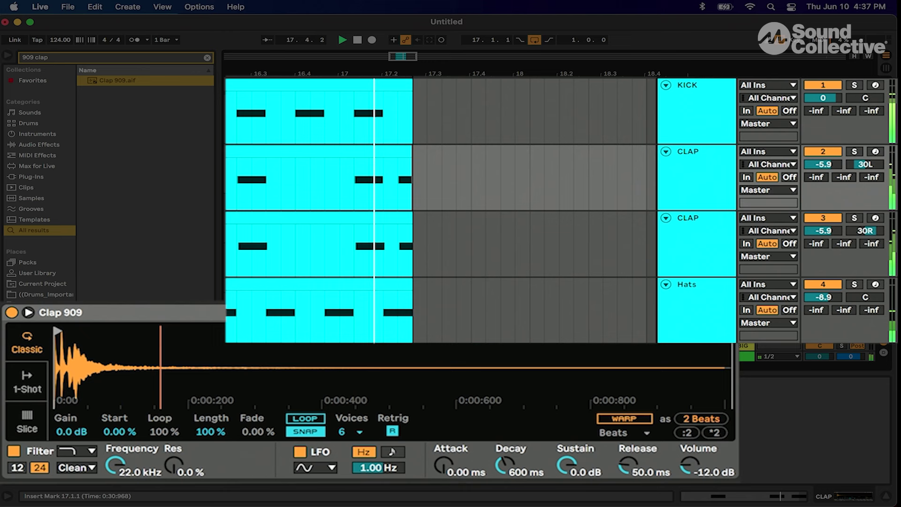
key("space")
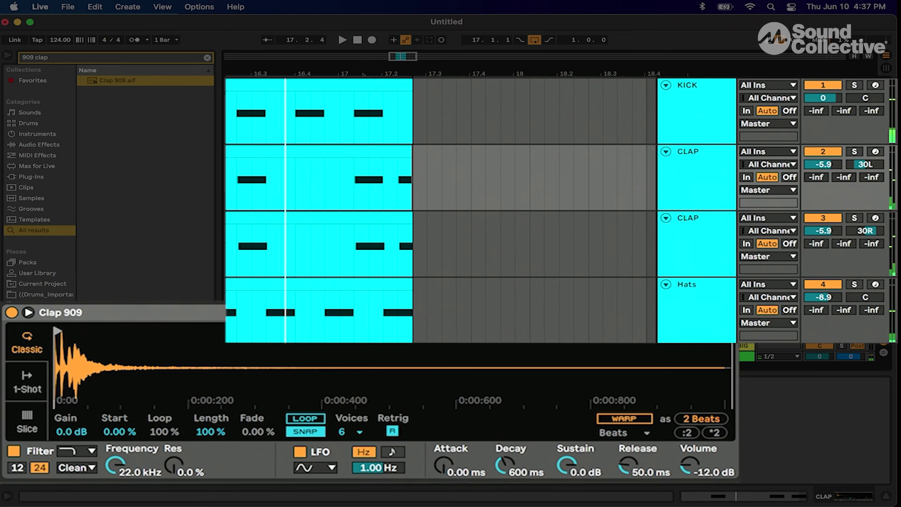
Step: Lower the volume of both CLAP tracks together to -7.6 dB and play the groove from 17.1.1
left_click(696, 218, "shift")
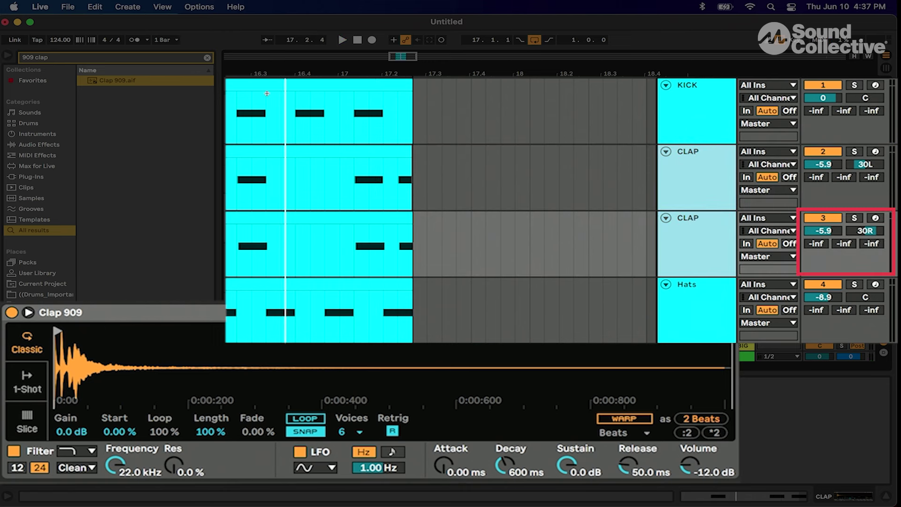
left_click_drag(823, 230, 824, 224)
key("space")
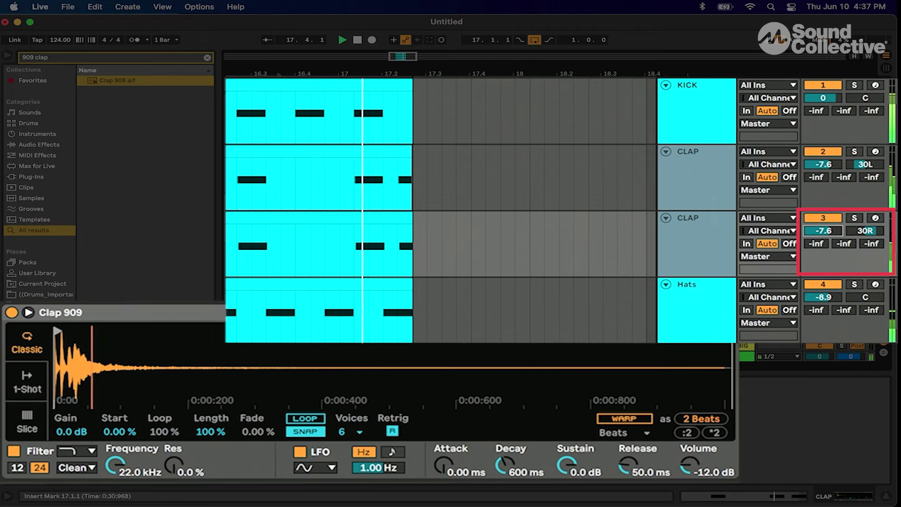